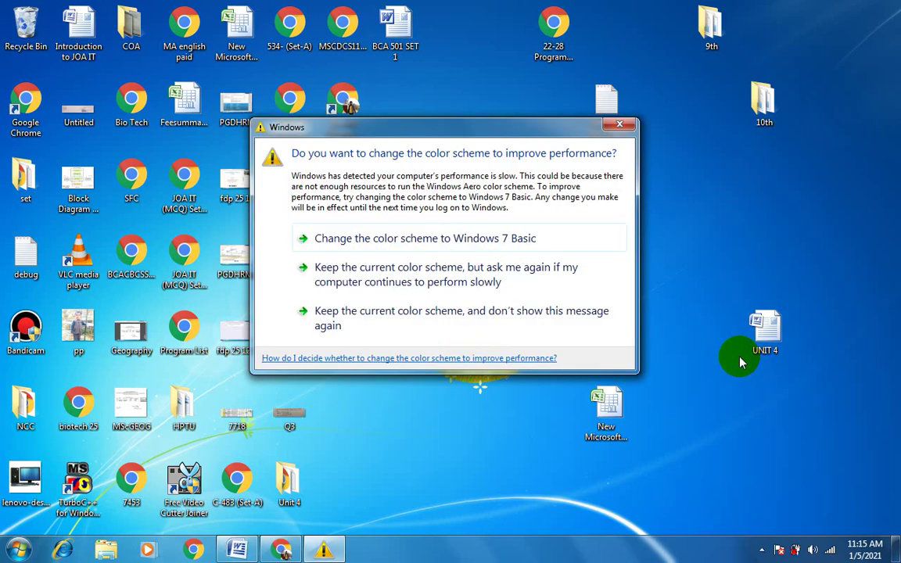
- Switch to the Windows 7 Basic color scheme and expand Microsoft Office under All Programs
{"action": "left_click", "coordinate": [408, 245]}
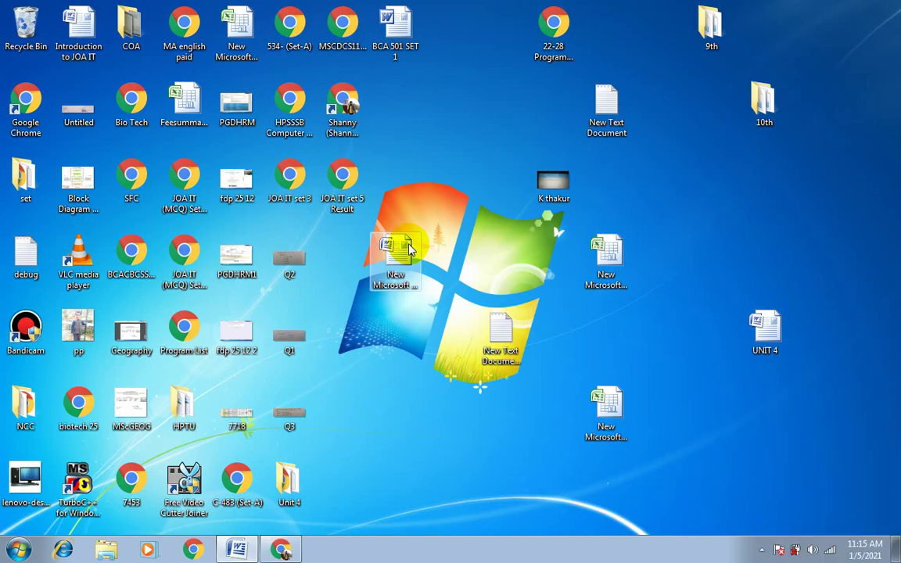
{"action": "left_click", "coordinate": [22, 551]}
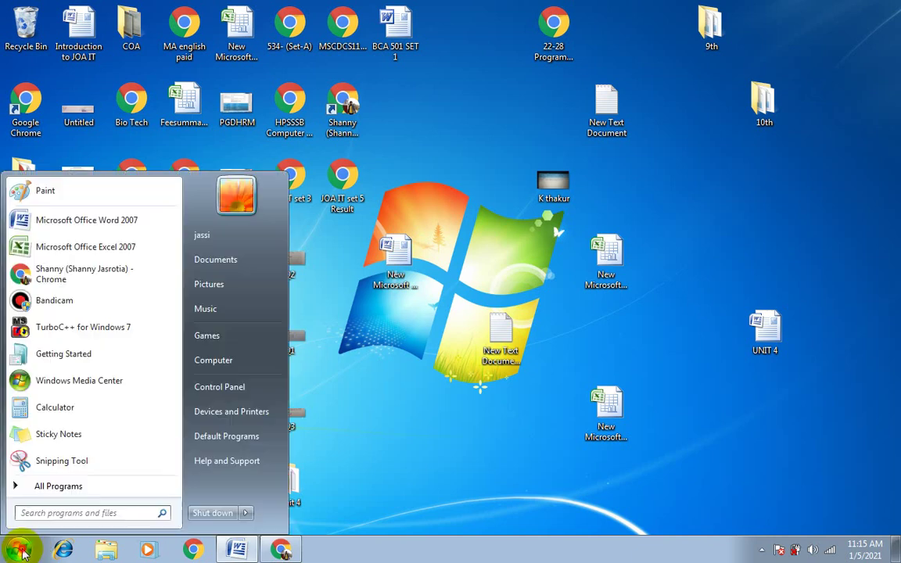
{"action": "left_click", "coordinate": [57, 485]}
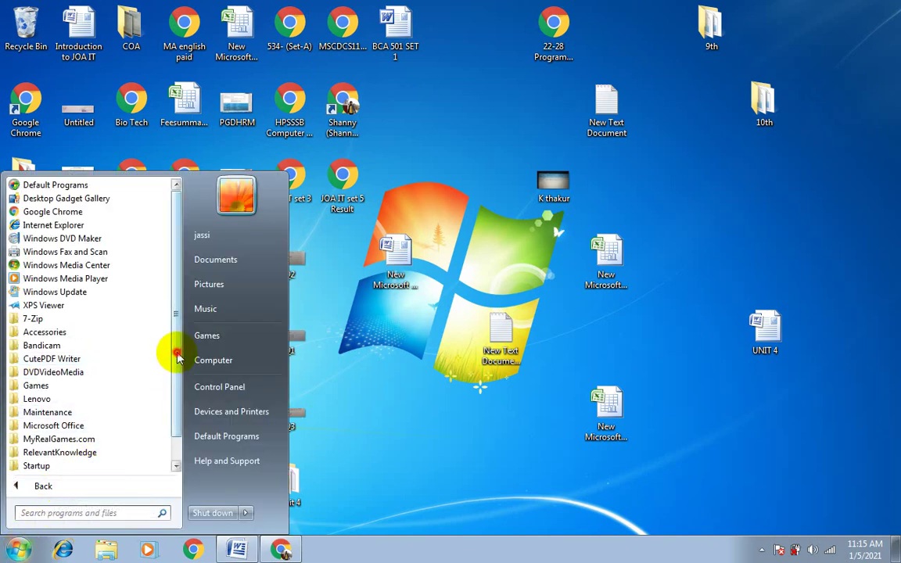
{"action": "scroll", "coordinate": [170, 358], "scroll_direction": "down", "scroll_amount": 1}
{"action": "scroll", "coordinate": [171, 355], "scroll_direction": "down", "scroll_amount": 1}
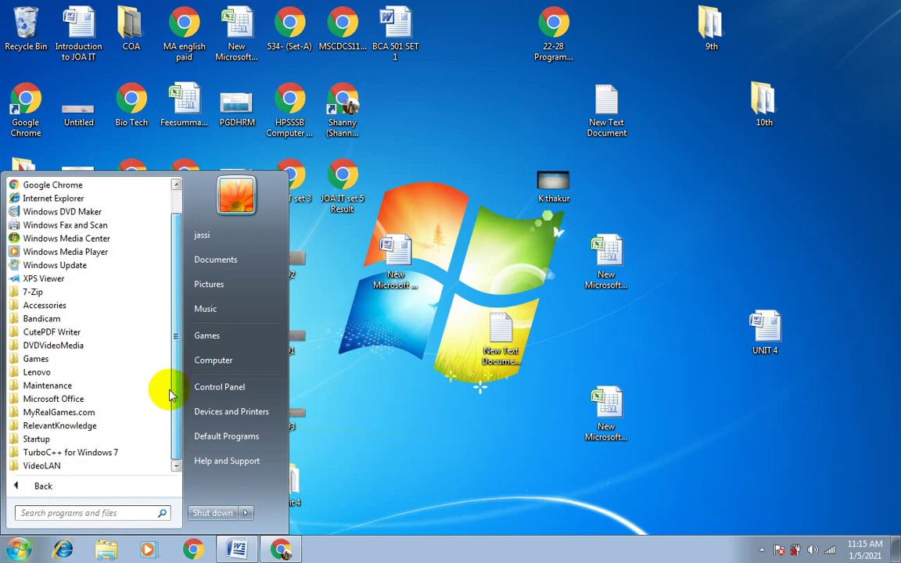
{"action": "left_click", "coordinate": [64, 399]}
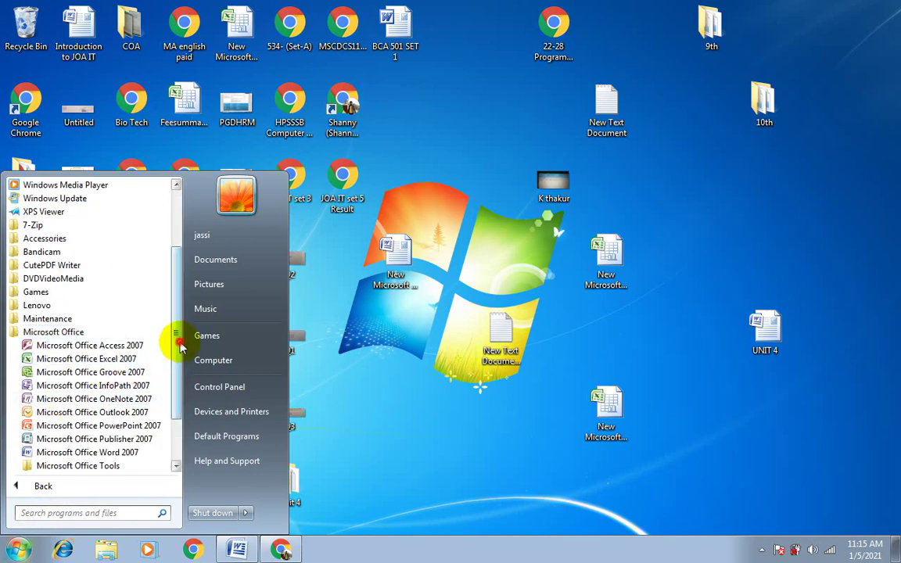
{"action": "scroll", "coordinate": [177, 355], "scroll_direction": "down", "scroll_amount": 1}
{"action": "scroll", "coordinate": [174, 368], "scroll_direction": "down", "scroll_amount": 1}
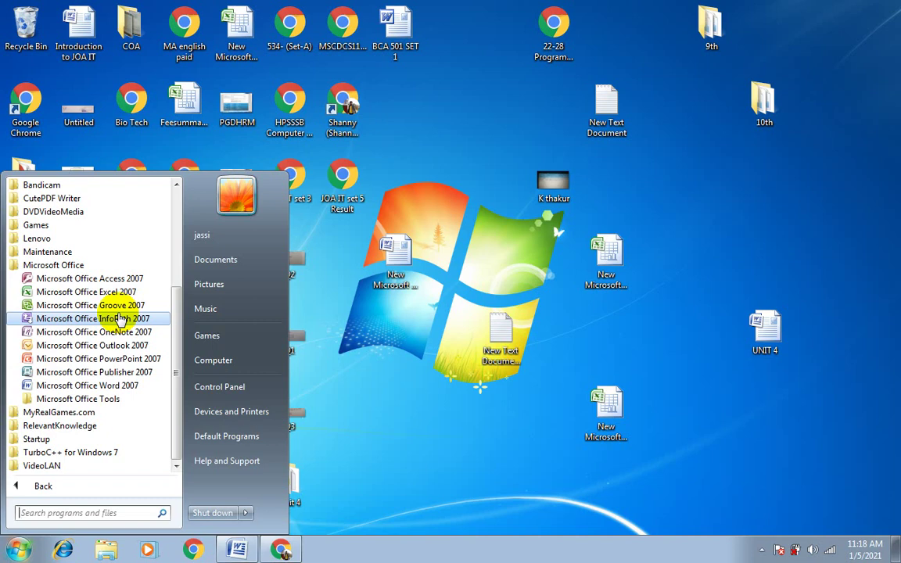
- Reach the Microsoft Office folder under Start > All Programs
{"action": "left_click", "coordinate": [397, 191]}
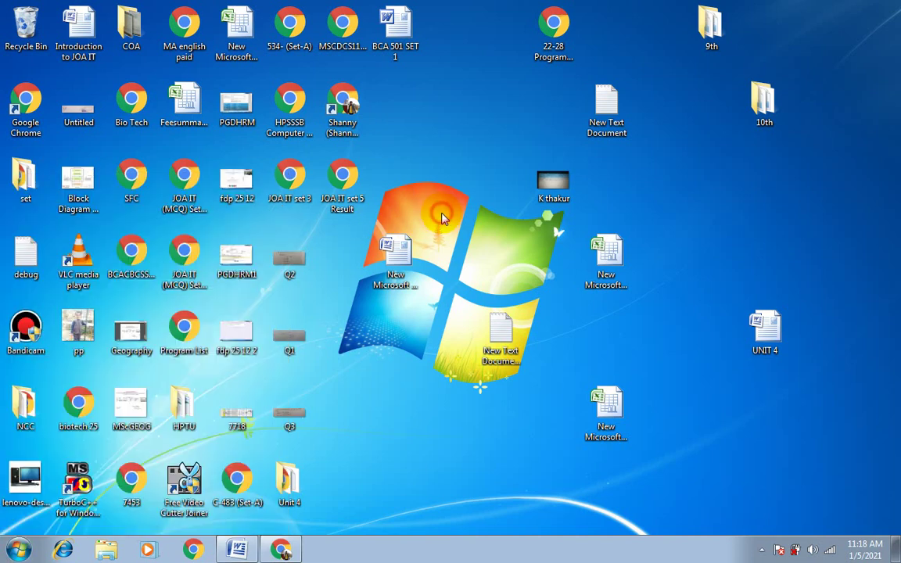
{"action": "left_click", "coordinate": [14, 554]}
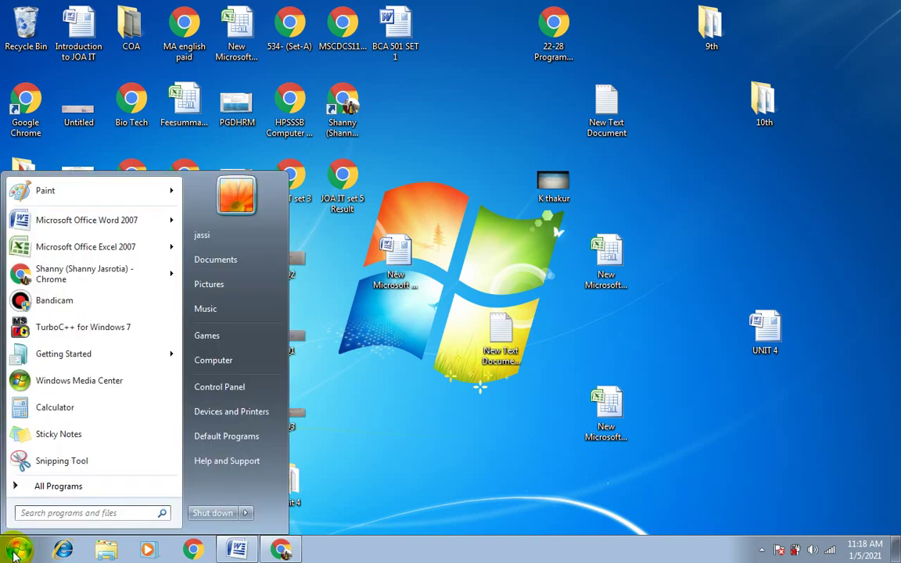
{"action": "left_click", "coordinate": [55, 486]}
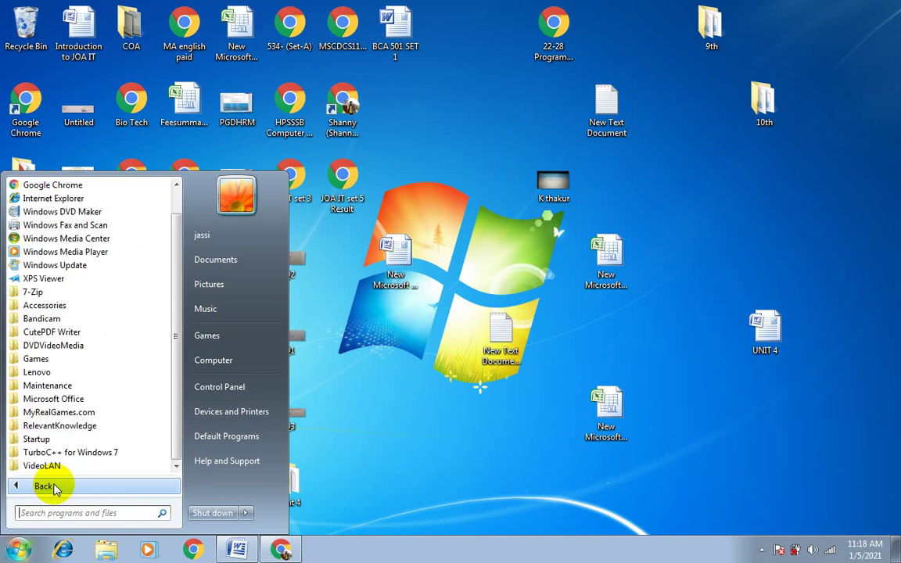
{"action": "left_click", "coordinate": [15, 548]}
{"action": "left_click", "coordinate": [18, 547]}
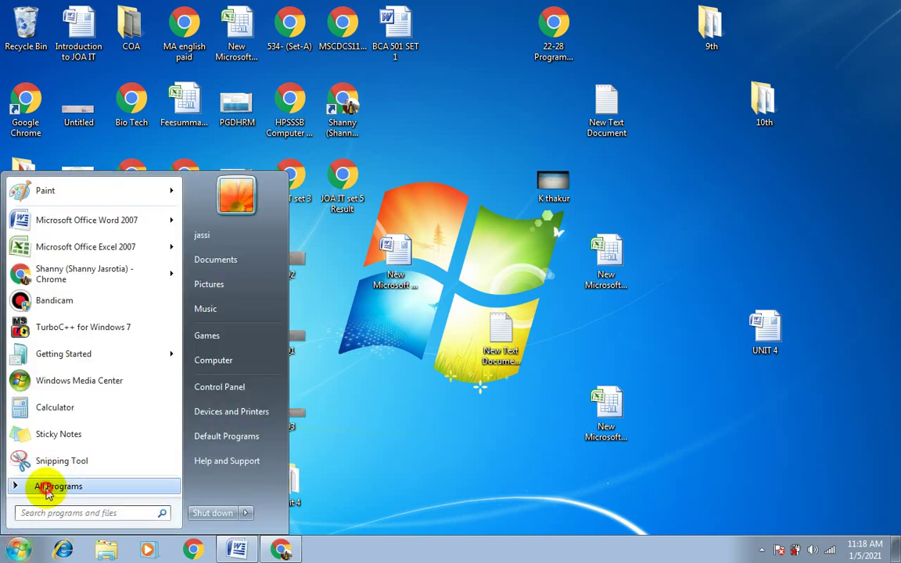
{"action": "left_click", "coordinate": [47, 488]}
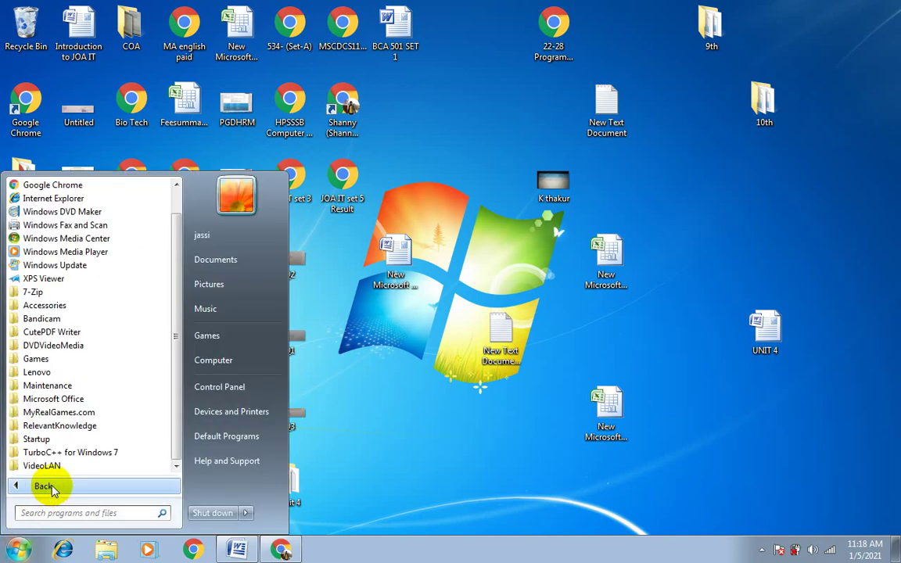
{"action": "left_click", "coordinate": [91, 399]}
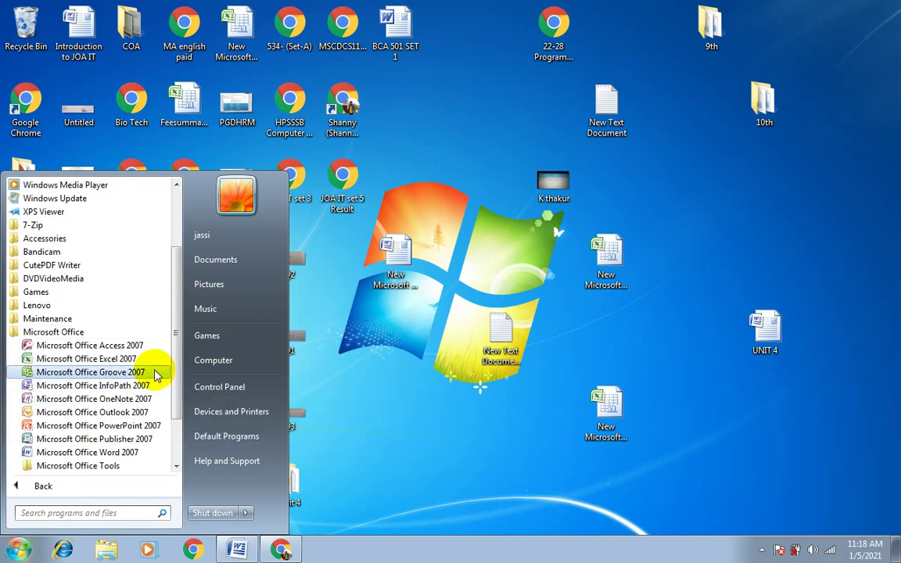
- Launch Word 2007 with a blank Document2, maximize it, then minimize it to the taskbar
{"action": "left_click", "coordinate": [97, 454]}
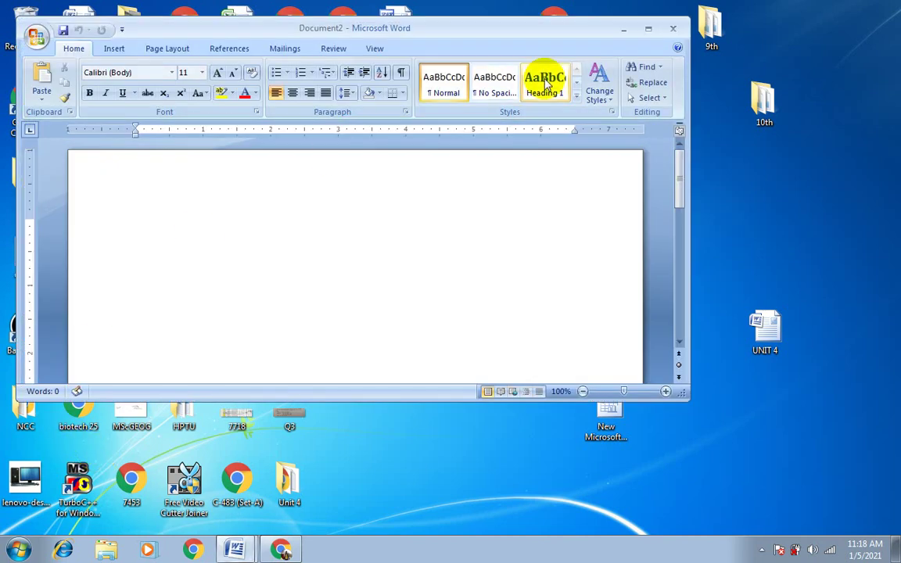
{"action": "left_click", "coordinate": [648, 28]}
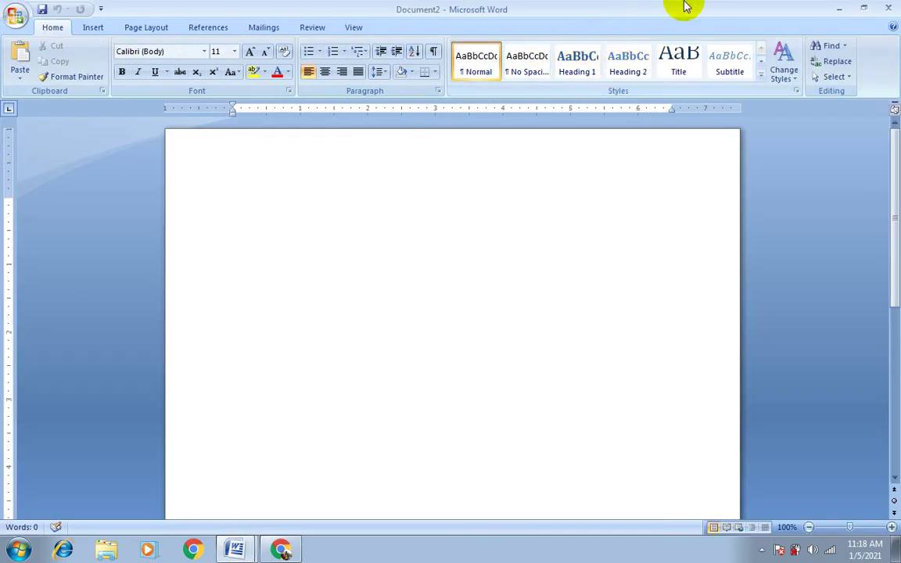
{"action": "left_click", "coordinate": [839, 8]}
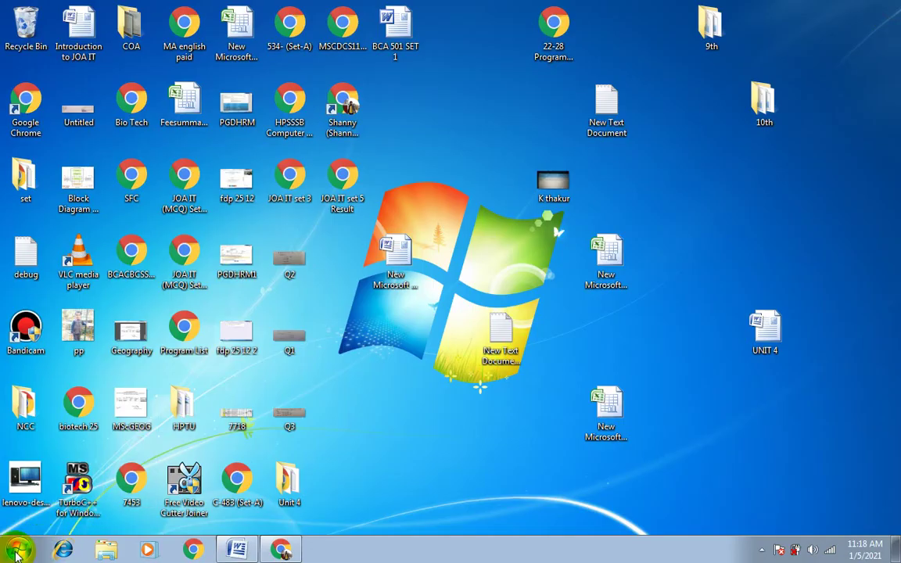
{"action": "left_click", "coordinate": [16, 554]}
{"action": "left_click", "coordinate": [67, 512]}
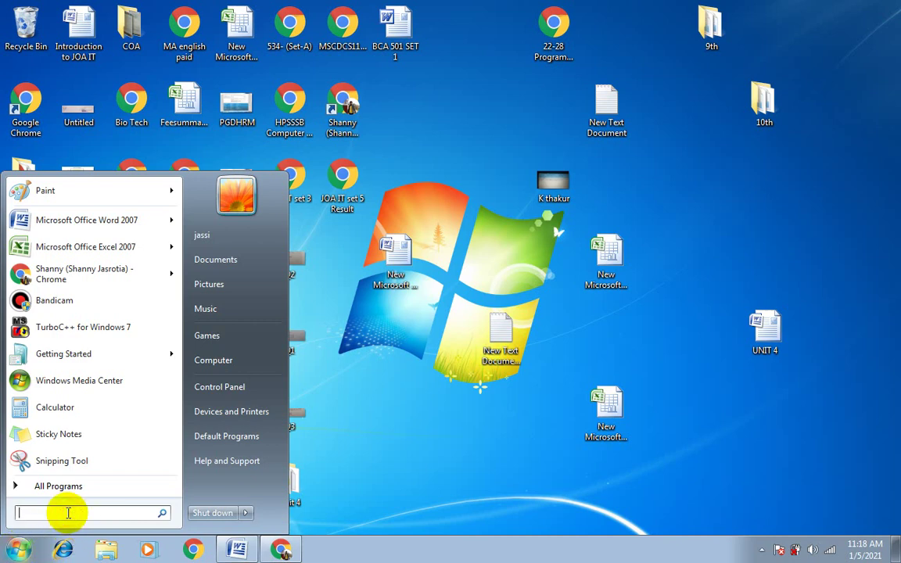
{"action": "type", "text": "wor"}
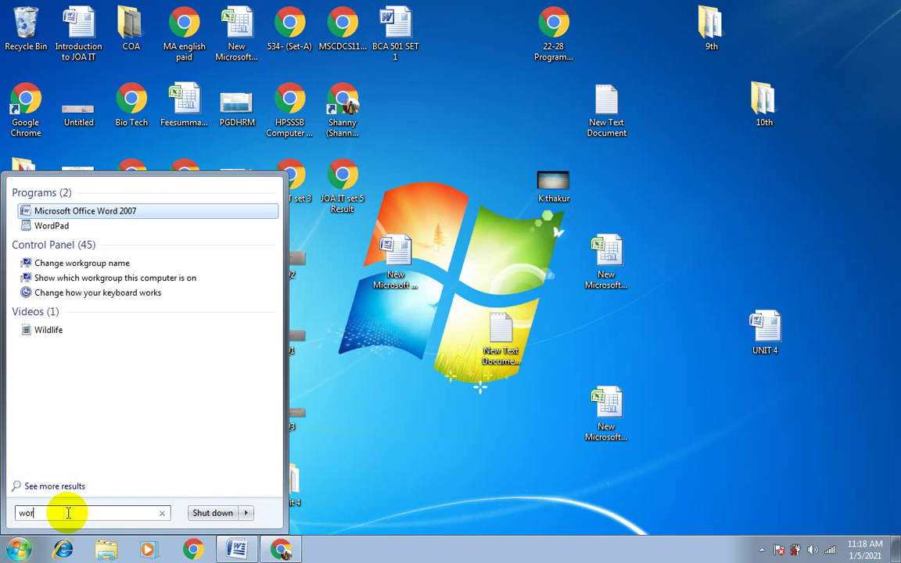
{"action": "type", "text": "d"}
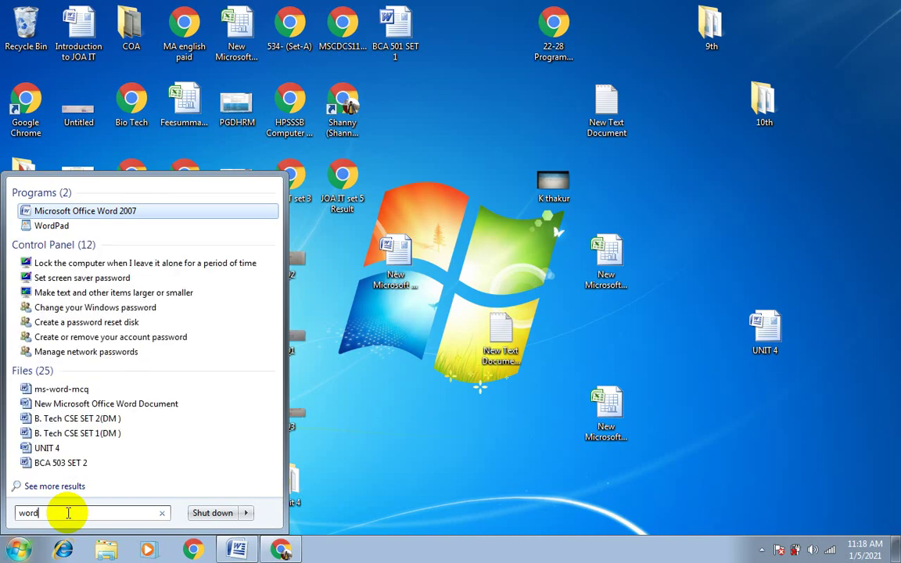
{"action": "left_click", "coordinate": [86, 213]}
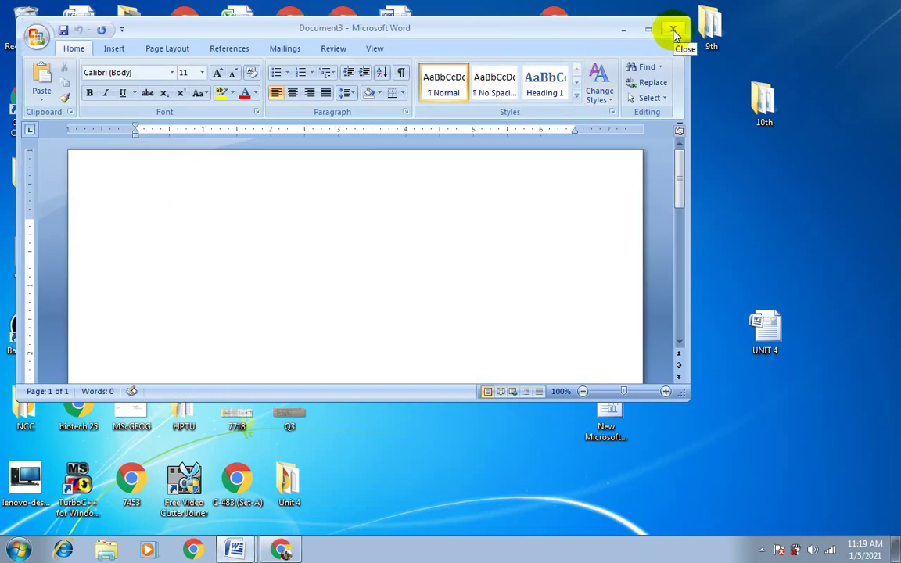
{"action": "left_click", "coordinate": [674, 32]}
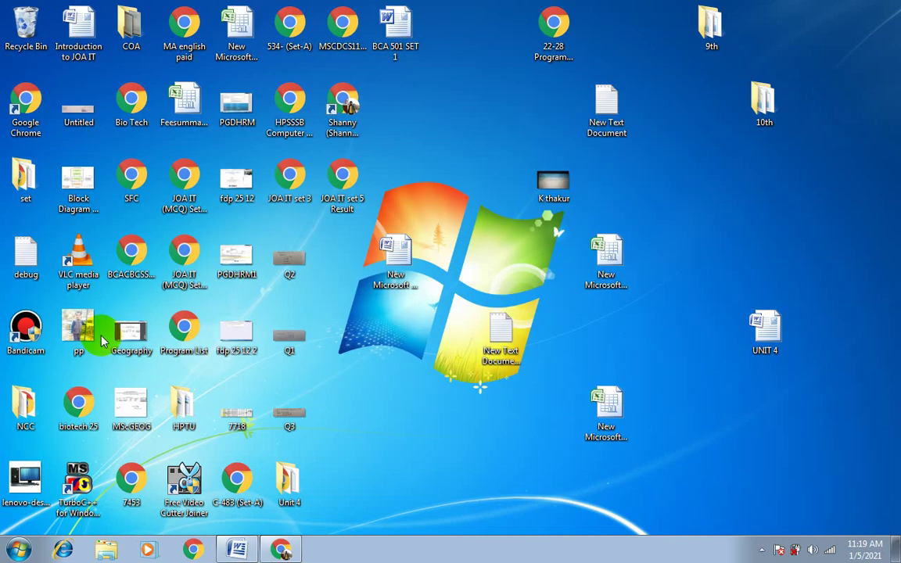
- Search the Start menu for 'word', then clear the search box
{"action": "left_click", "coordinate": [19, 550]}
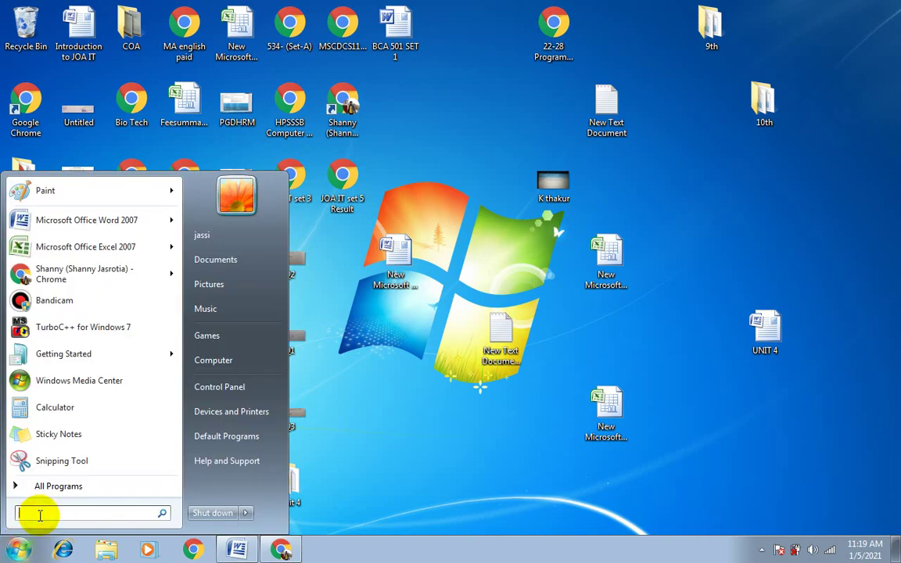
{"action": "type", "text": "wor"}
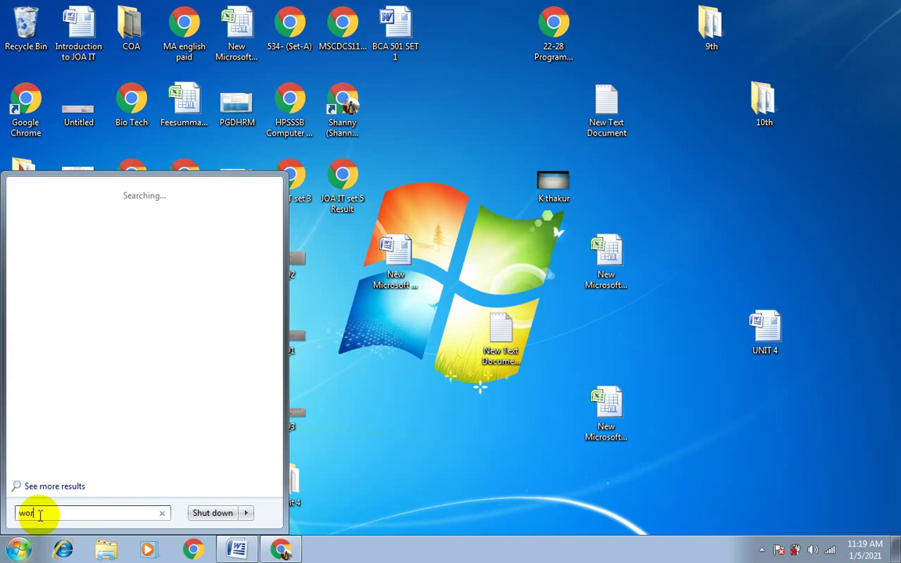
{"action": "type", "text": "d"}
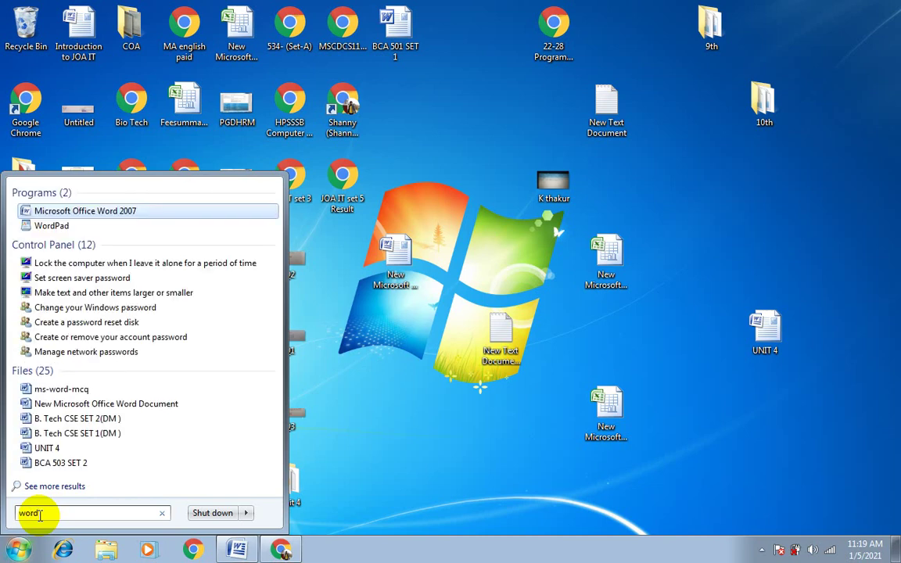
{"action": "key", "text": "BackSpace"}
{"action": "key", "text": "BackSpace"}
{"action": "key", "text": "BackSpace"}
{"action": "key", "text": "BackSpace"}
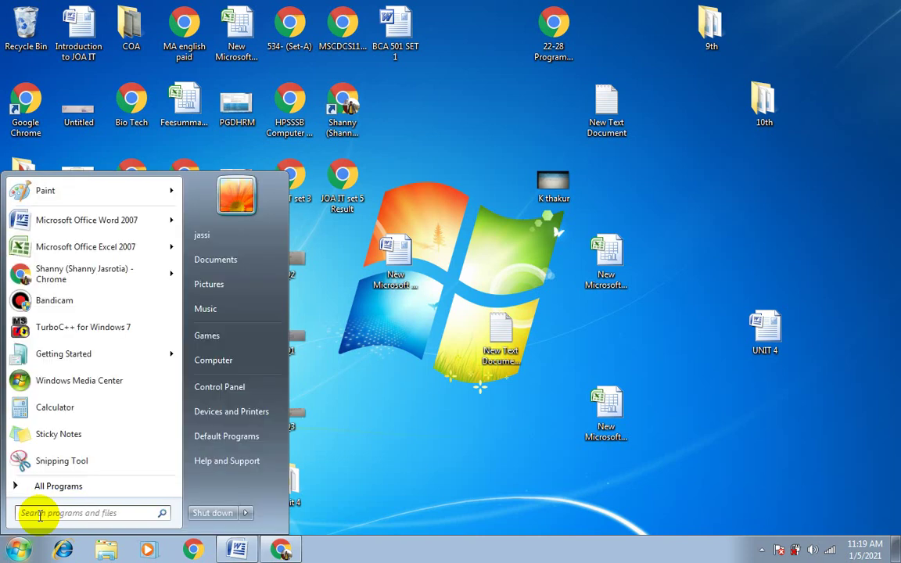
- Open the Run dialog from a 'run' search and enter winword, without the exe extension
{"action": "type", "text": "run"}
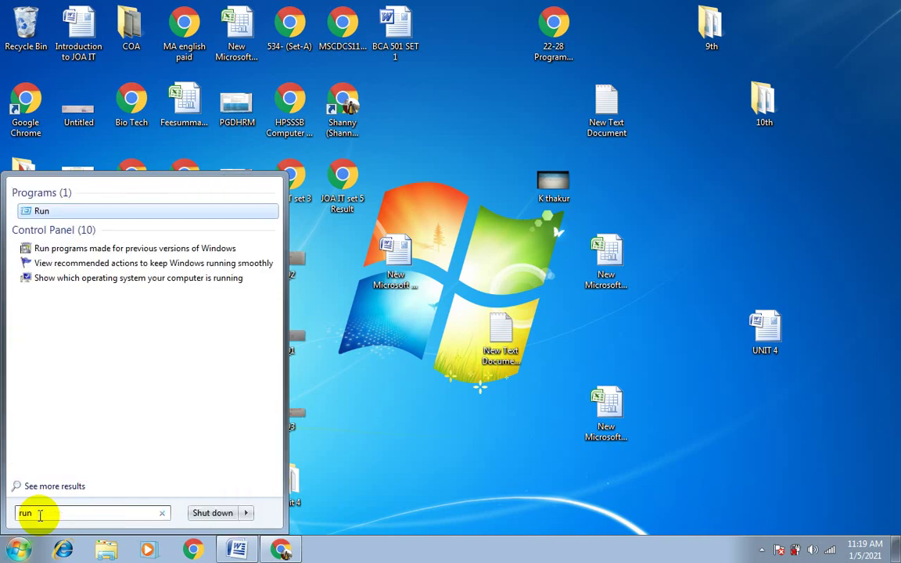
{"action": "key", "text": "Return"}
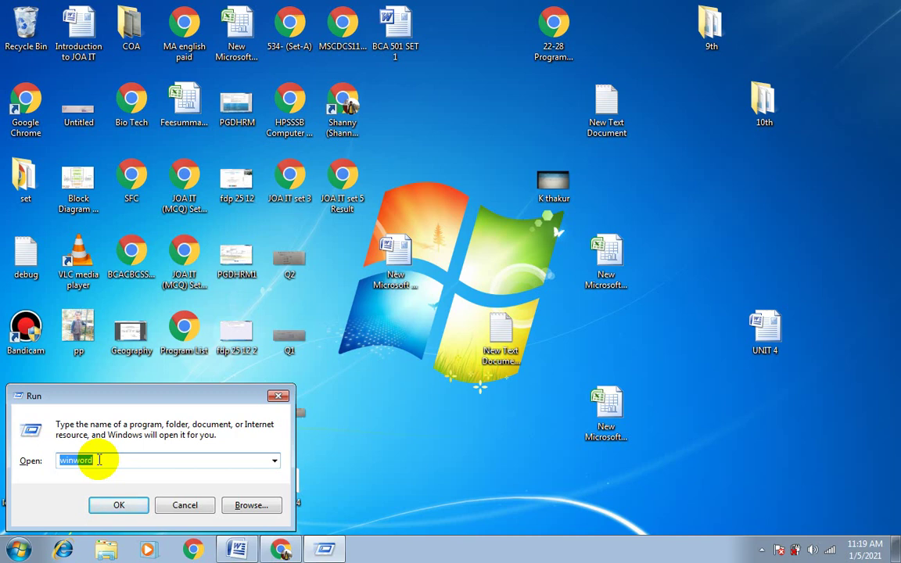
{"action": "left_click", "coordinate": [99, 459]}
{"action": "type", "text": "exe"}
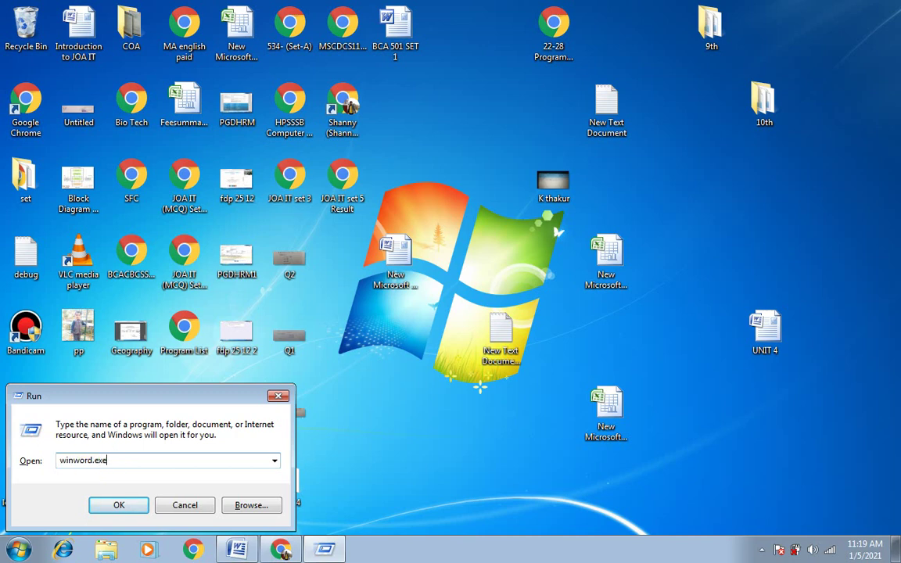
{"action": "key", "text": "BackSpace"}
{"action": "key", "text": "BackSpace"}
{"action": "key", "text": "BackSpace"}
{"action": "key", "text": "BackSpace"}
- Launch Word with the winword command and maximize the new Document4 window
{"action": "key", "text": "Return"}
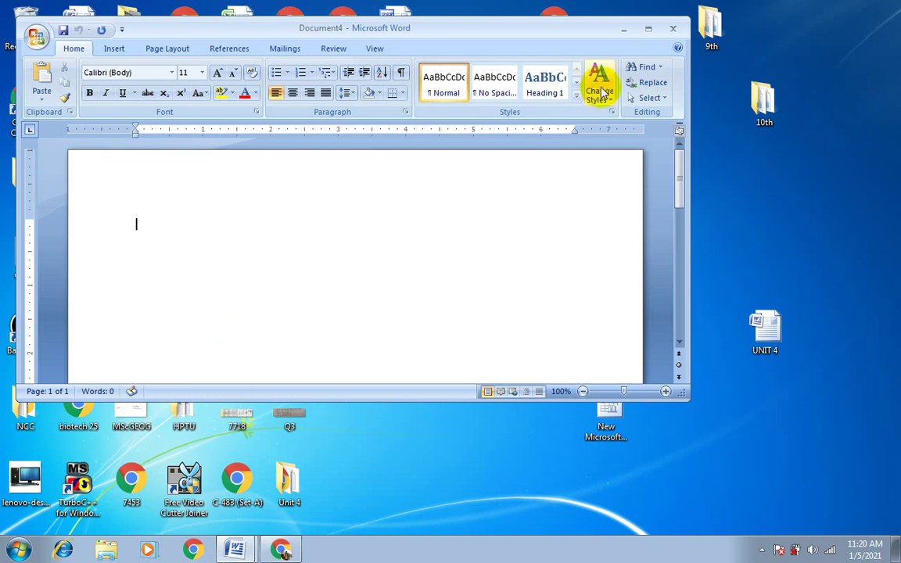
{"action": "left_click", "coordinate": [650, 32]}
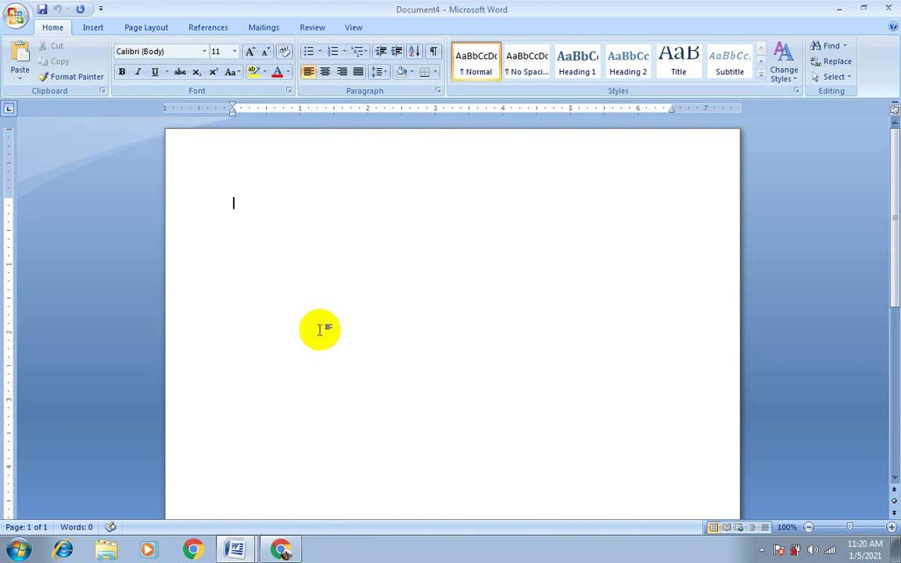
{"action": "left_click_drag", "start_coordinate": [892, 161], "coordinate": [896, 351]}
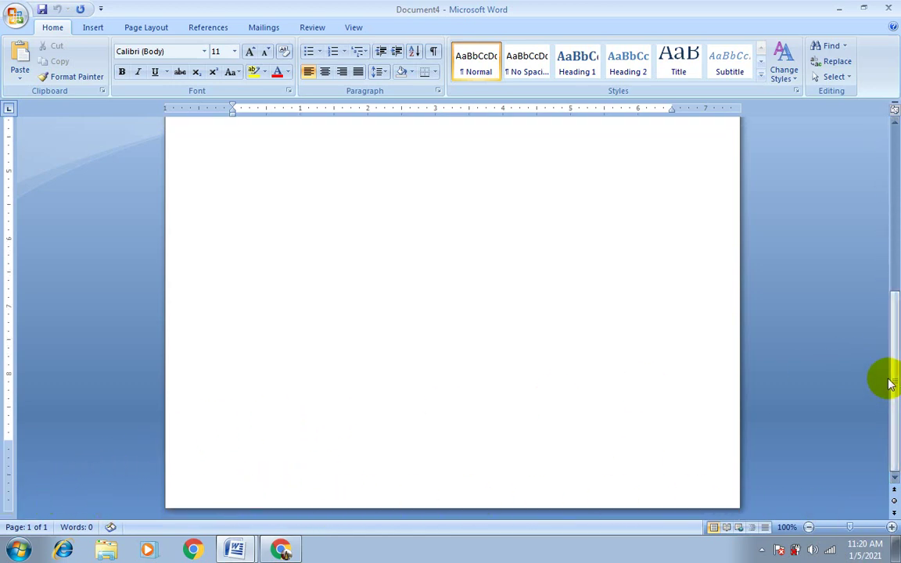
{"action": "left_click_drag", "start_coordinate": [890, 383], "coordinate": [891, 396]}
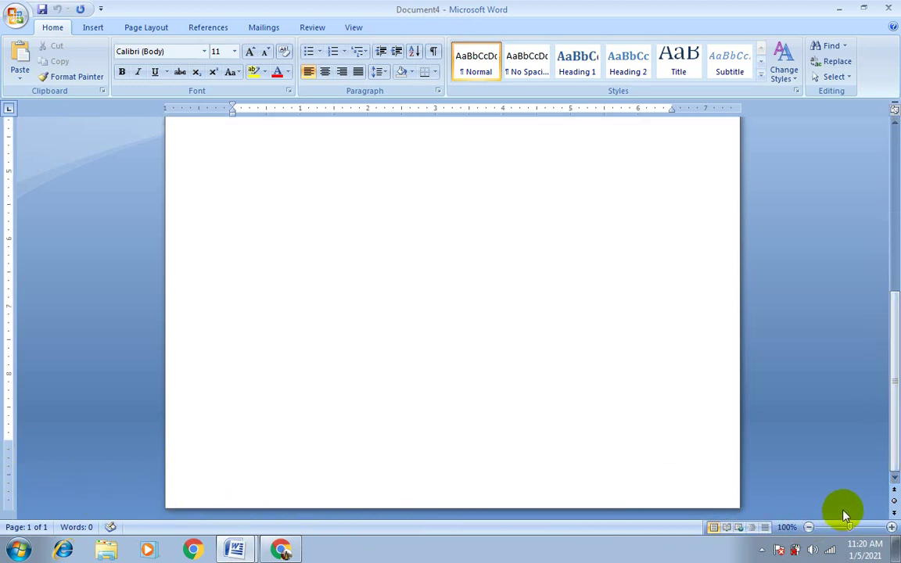
{"action": "scroll", "coordinate": [799, 493], "scroll_direction": "up", "scroll_amount": 2}
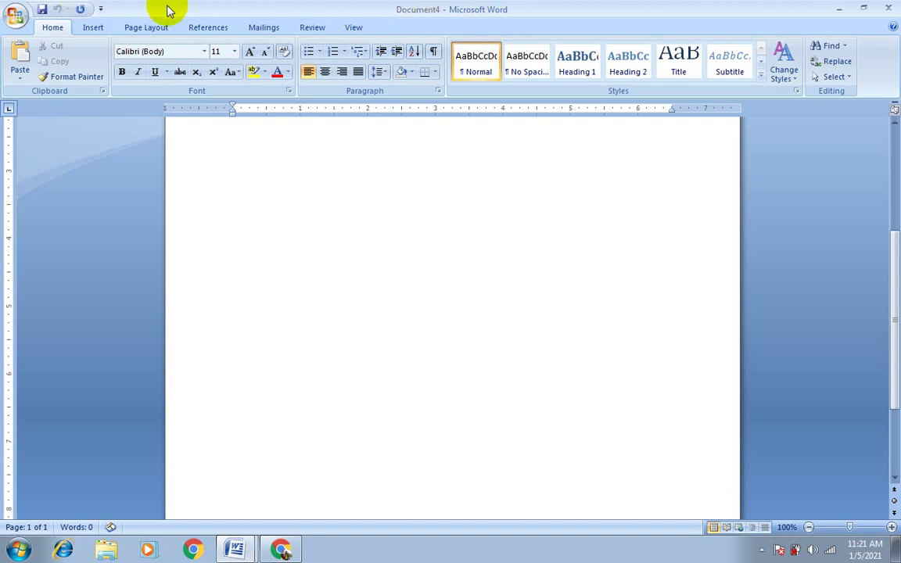
{"action": "left_click", "coordinate": [420, 13]}
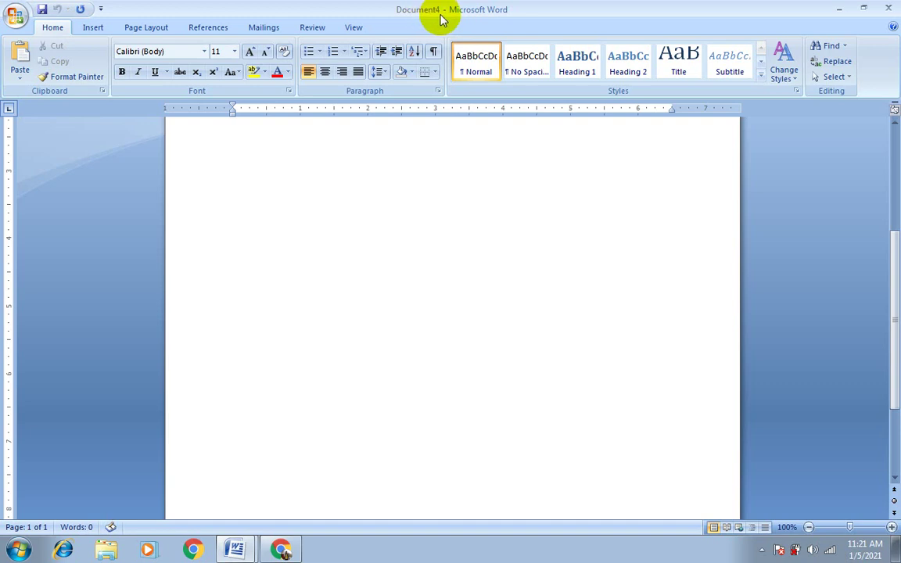
- Minimize Word and view the Properties of the desktop's New Microsoft Office Word Document
{"action": "left_click", "coordinate": [837, 8]}
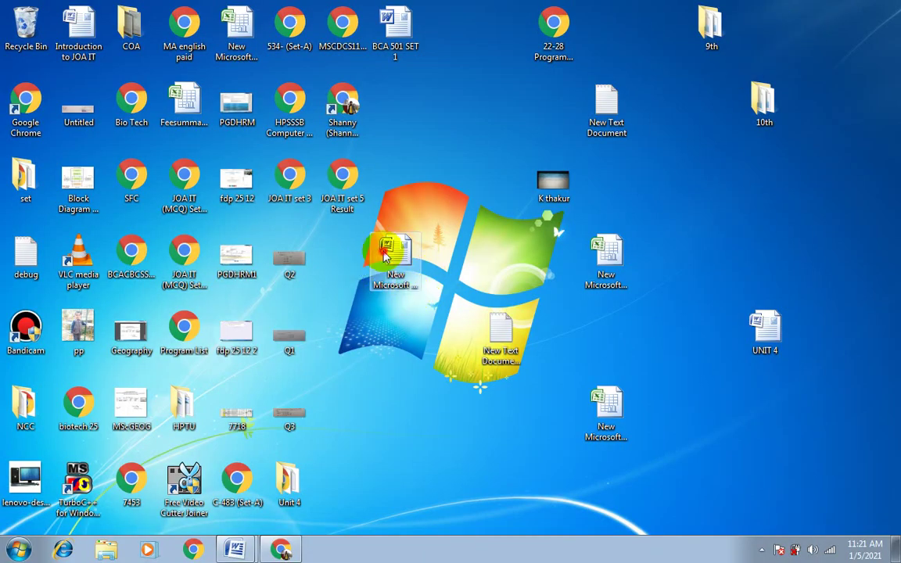
{"action": "left_click", "coordinate": [383, 252]}
{"action": "right_click", "coordinate": [383, 251]}
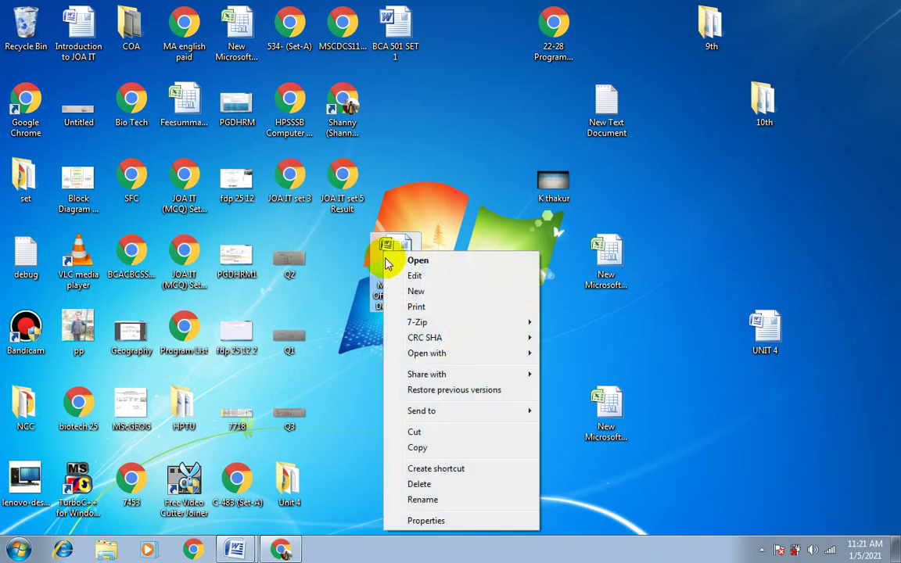
{"action": "left_click", "coordinate": [421, 530]}
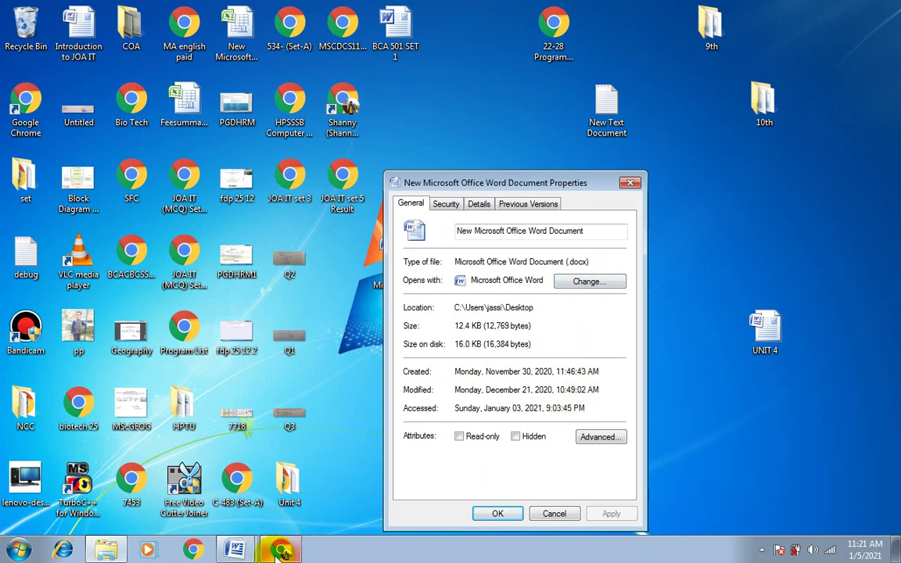
{"action": "left_click", "coordinate": [236, 549]}
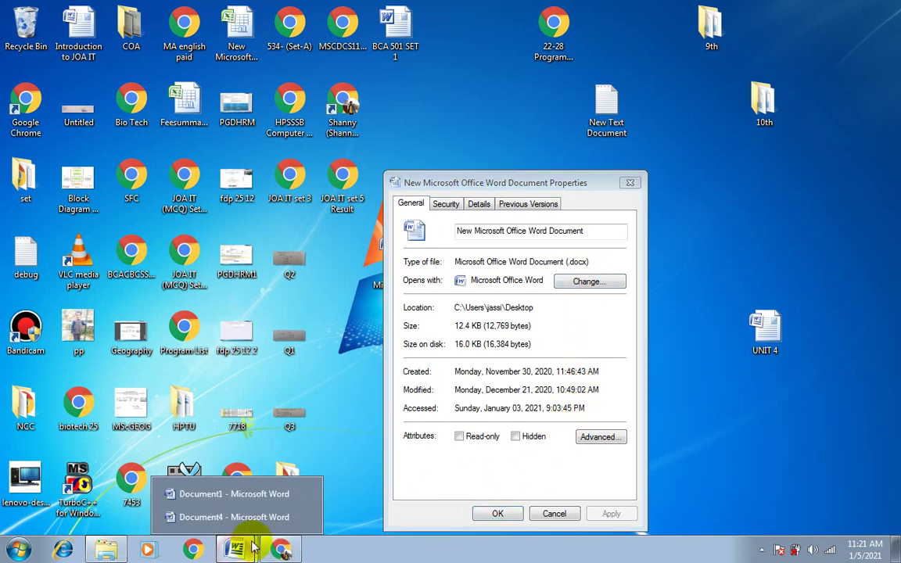
- Switch to Document1 from the Word taskbar button, then back to Document4
{"action": "left_click", "coordinate": [239, 497]}
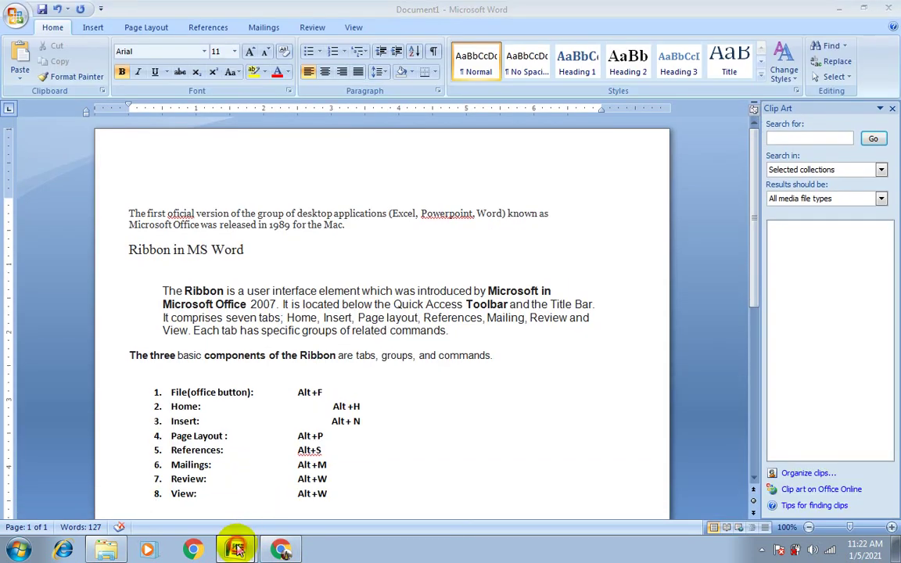
{"action": "left_click", "coordinate": [235, 550]}
{"action": "left_click", "coordinate": [241, 516]}
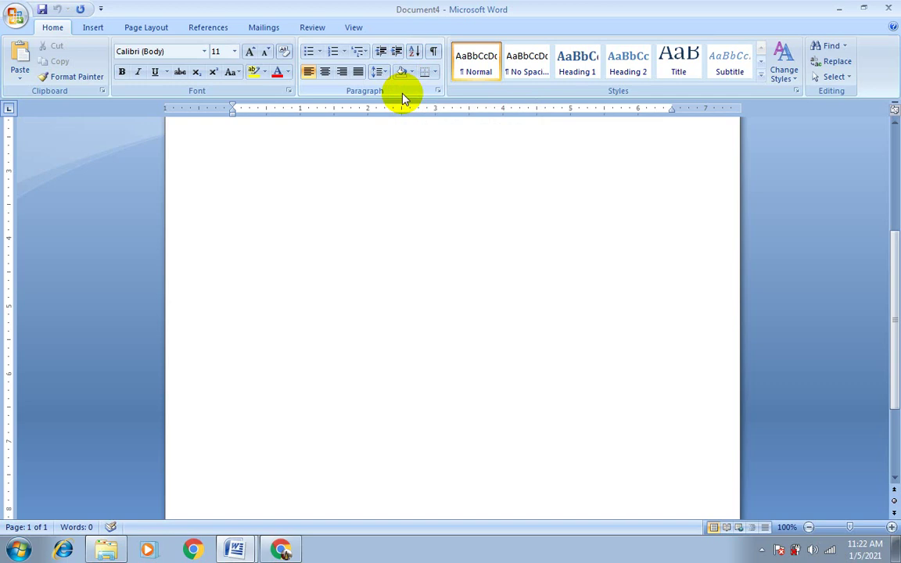
- Preview the Office Button menu, then add New and remove Save from the Quick Access Toolbar
{"action": "left_click", "coordinate": [14, 17]}
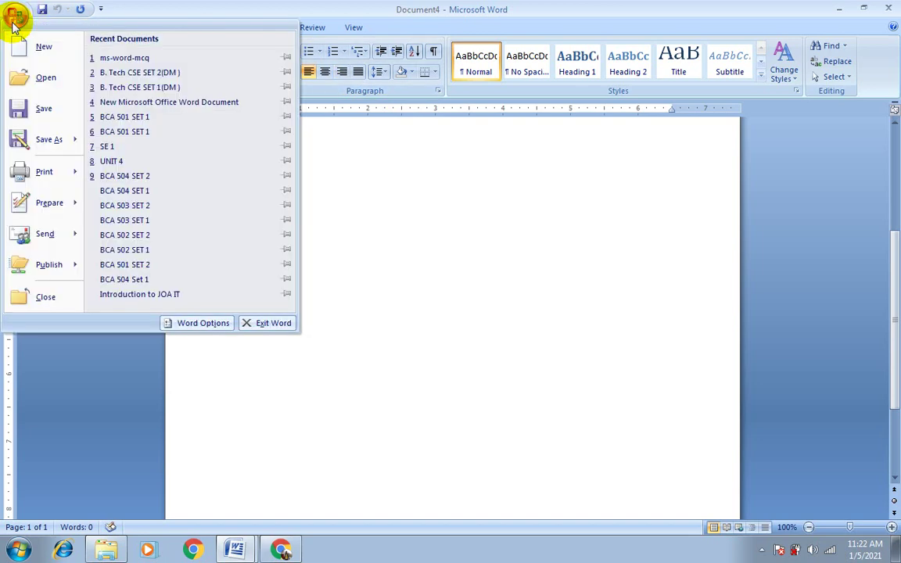
{"action": "left_click", "coordinate": [14, 23]}
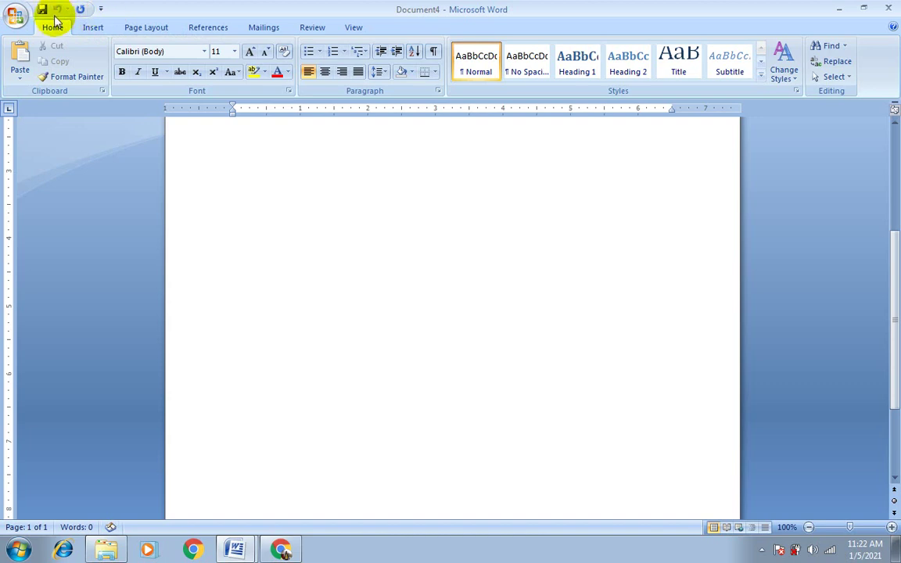
{"action": "left_click", "coordinate": [101, 11]}
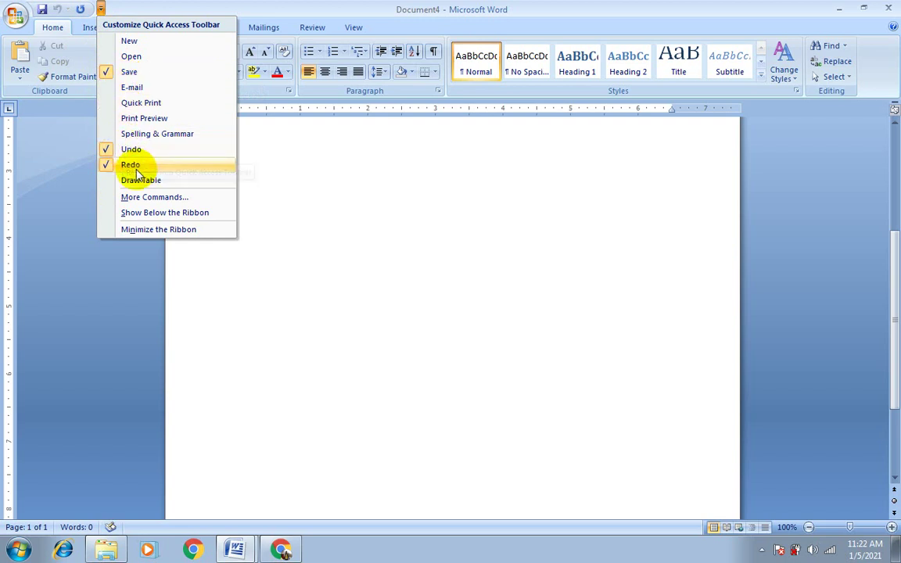
{"action": "left_click", "coordinate": [129, 41]}
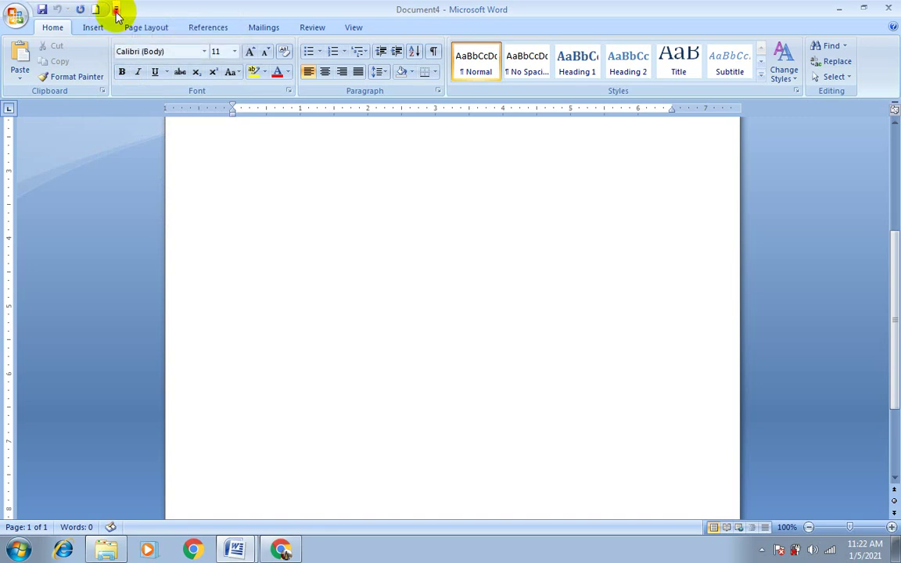
{"action": "left_click", "coordinate": [116, 11]}
{"action": "left_click", "coordinate": [129, 71]}
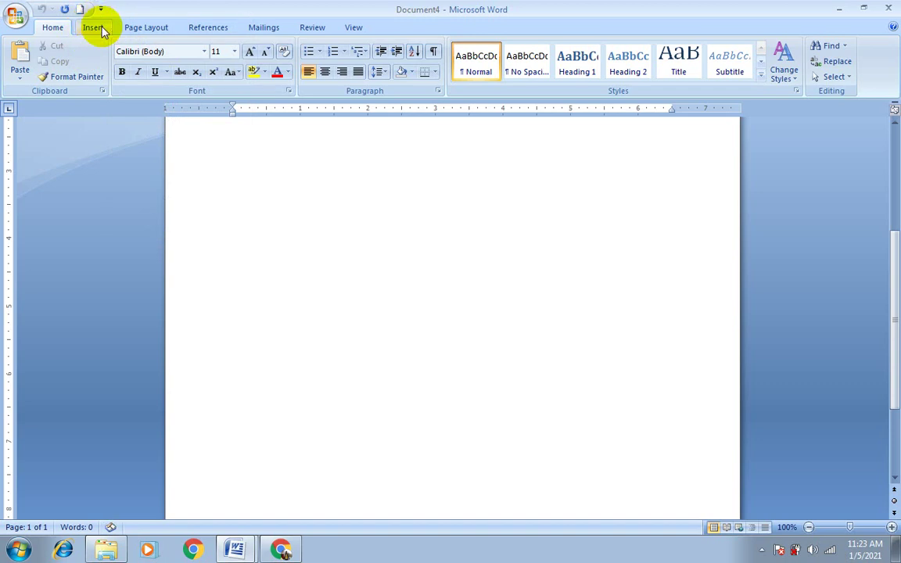
{"action": "left_click", "coordinate": [310, 227]}
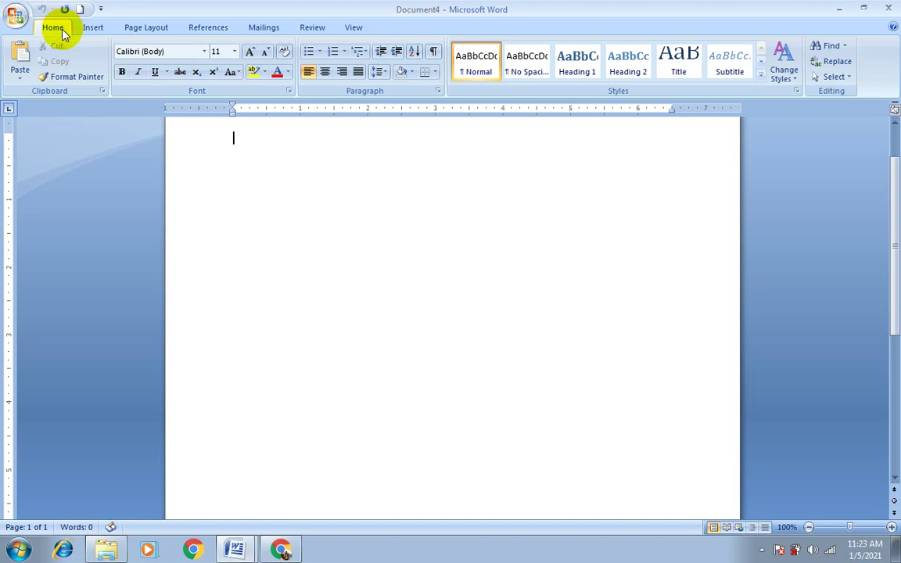
- Browse the Insert, Home and Page Layout ribbon tabs
{"action": "left_click", "coordinate": [63, 33]}
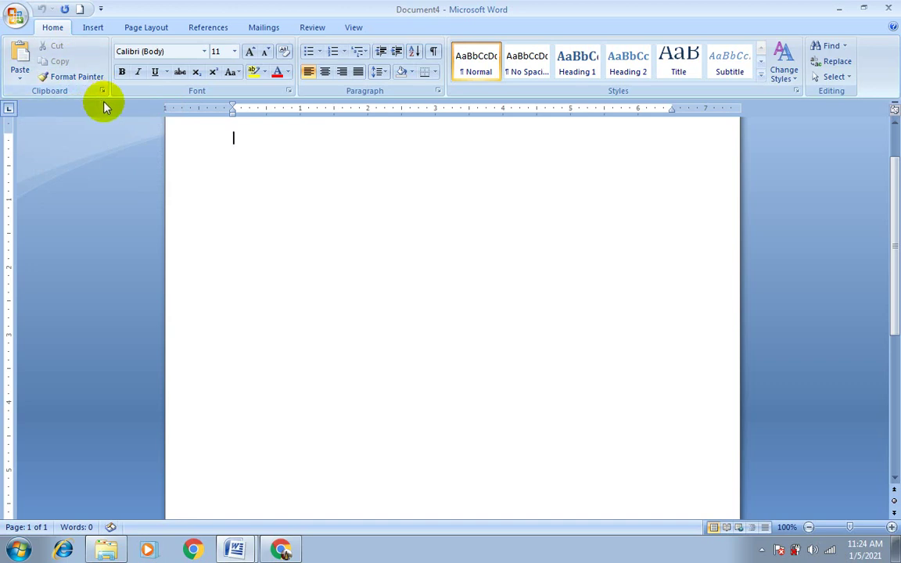
{"action": "left_click", "coordinate": [92, 31]}
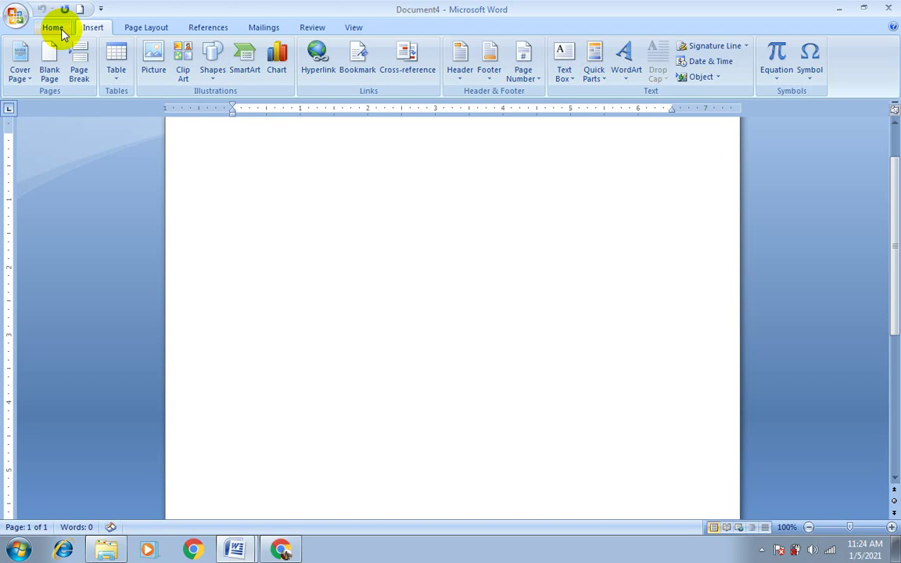
{"action": "left_click", "coordinate": [53, 28]}
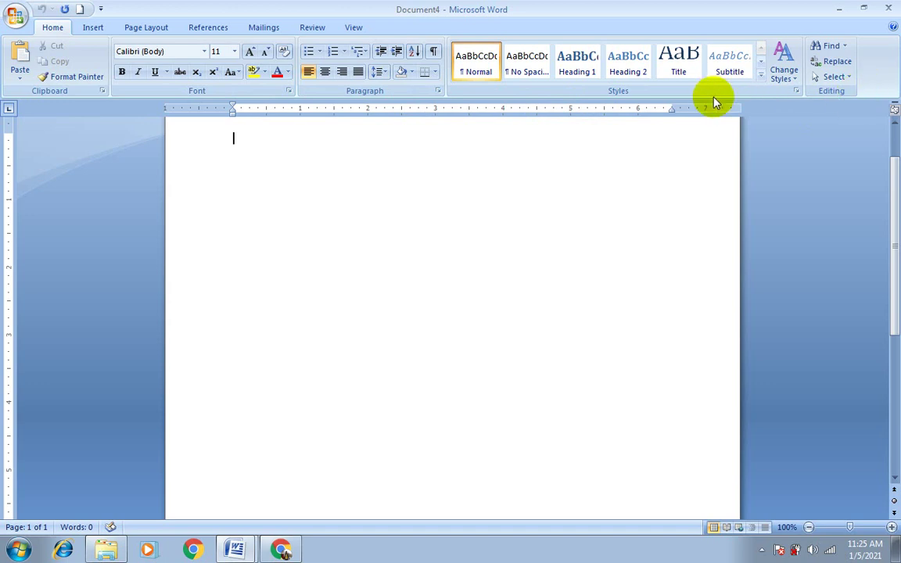
{"action": "left_click", "coordinate": [92, 29]}
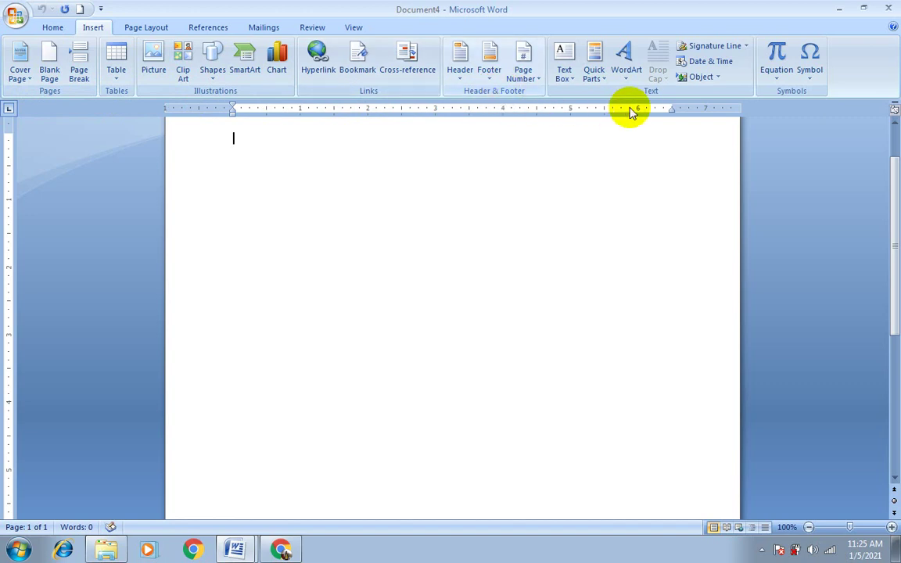
{"action": "left_click", "coordinate": [139, 32]}
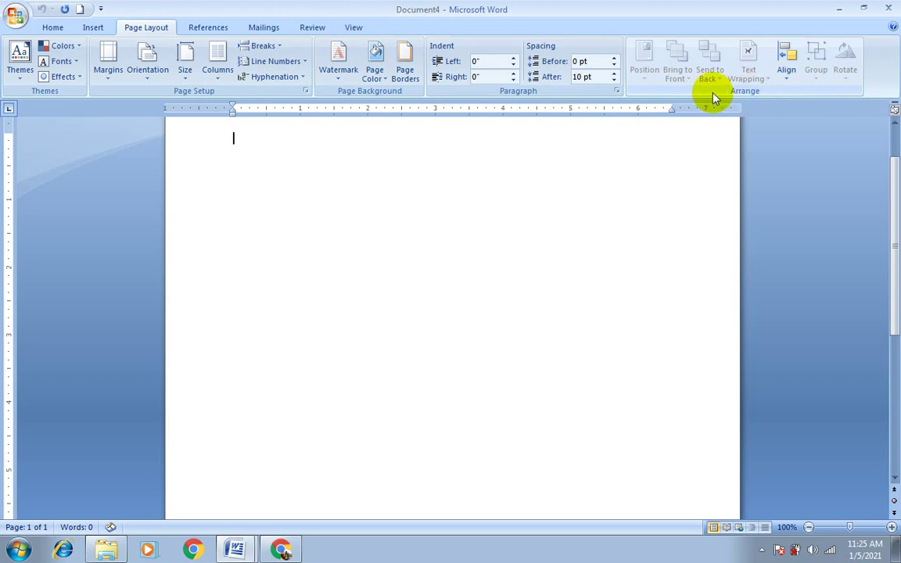
- View the References ribbon tab, then the Mailings tab
{"action": "left_click", "coordinate": [208, 29]}
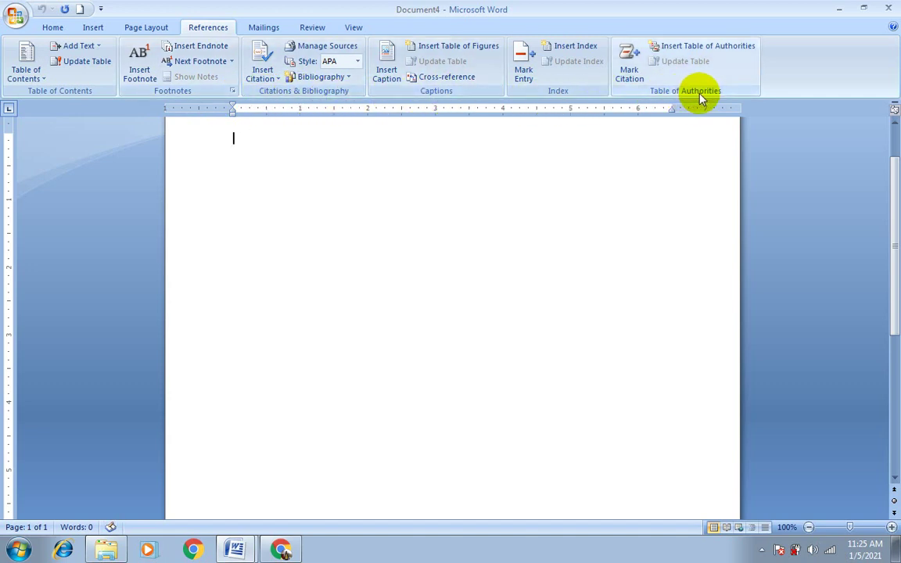
{"action": "left_click", "coordinate": [266, 27]}
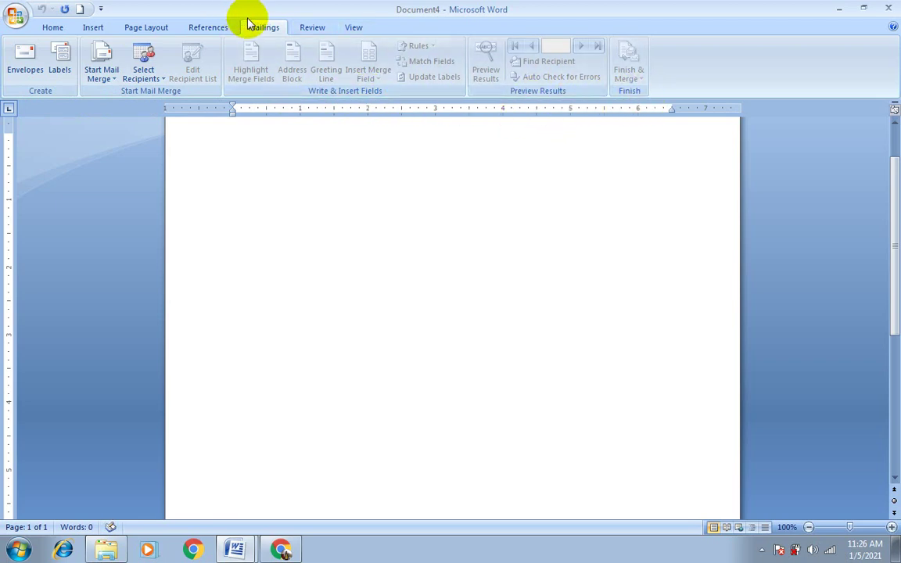
- Switch the ribbon to the Review tab to show proofing, comments and tracking tools
{"action": "left_click", "coordinate": [314, 30]}
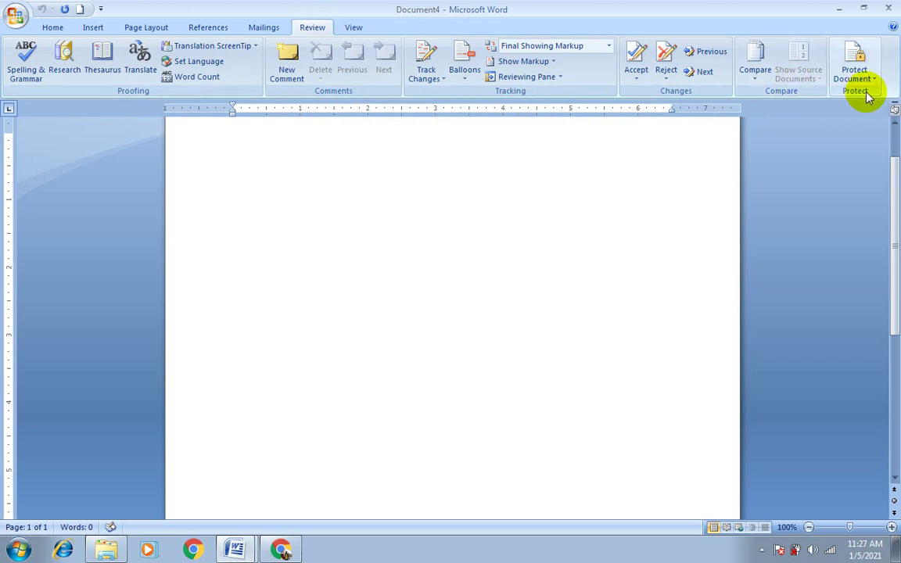
- Tour the View tab, then Home through View in turn, ending back on Home
{"action": "left_click", "coordinate": [359, 30]}
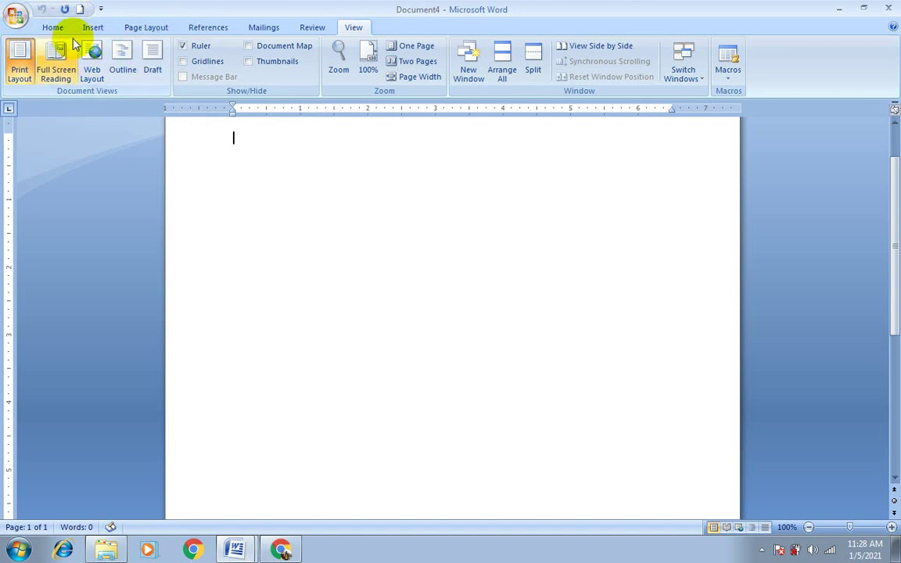
{"action": "left_click", "coordinate": [51, 27]}
{"action": "left_click", "coordinate": [94, 28]}
{"action": "left_click", "coordinate": [136, 29]}
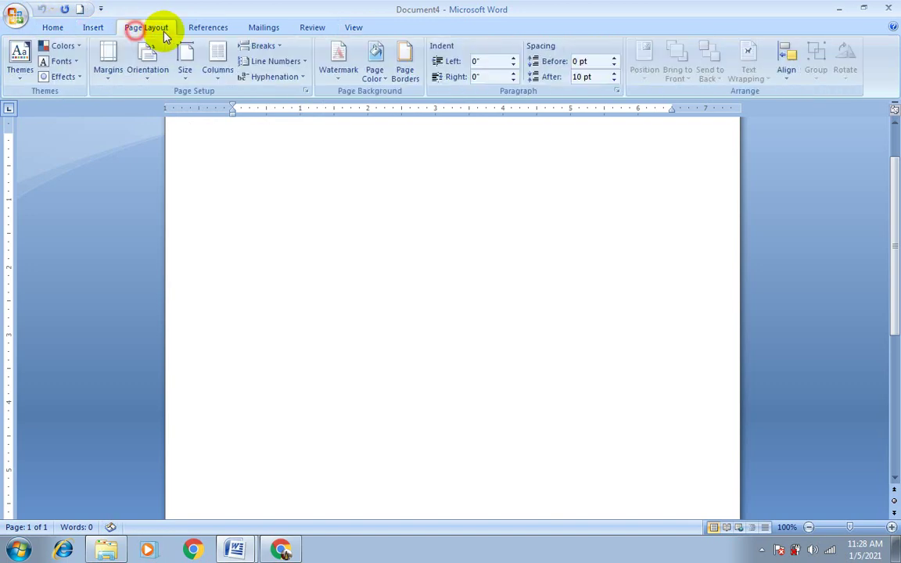
{"action": "left_click", "coordinate": [207, 28]}
{"action": "left_click", "coordinate": [263, 28]}
{"action": "left_click", "coordinate": [311, 27]}
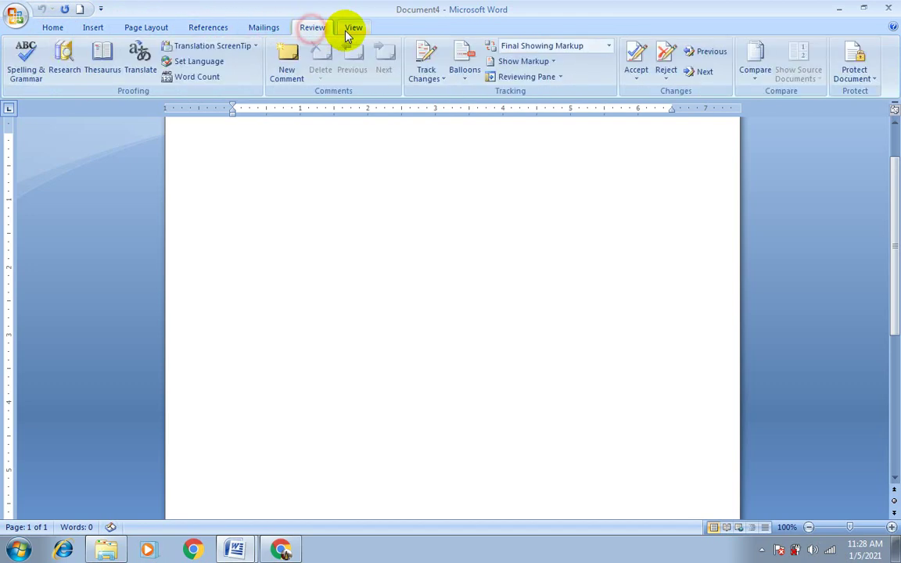
{"action": "left_click", "coordinate": [353, 28]}
{"action": "left_click", "coordinate": [45, 30]}
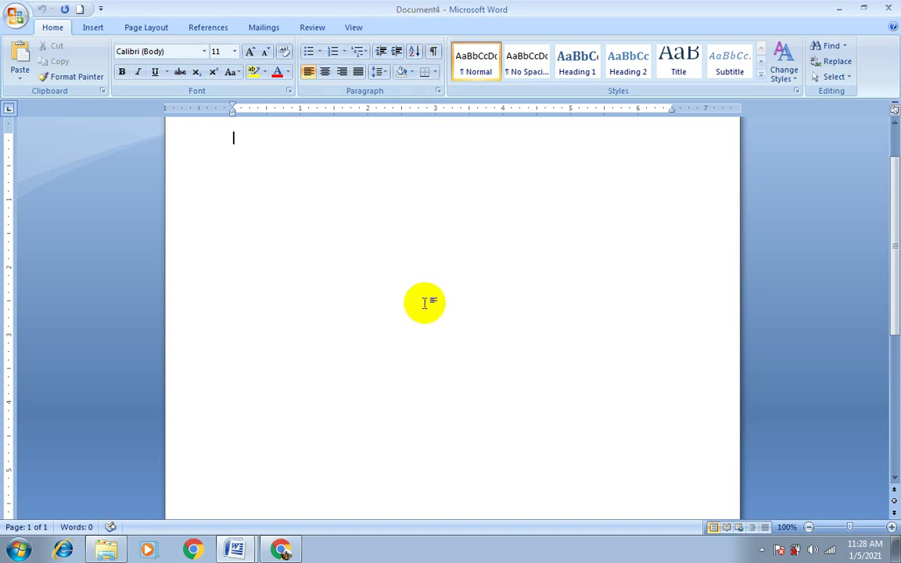
- Type 'Welcome' at the top of the blank page and select the word
{"action": "scroll", "coordinate": [386, 286], "scroll_direction": "up", "scroll_amount": 1}
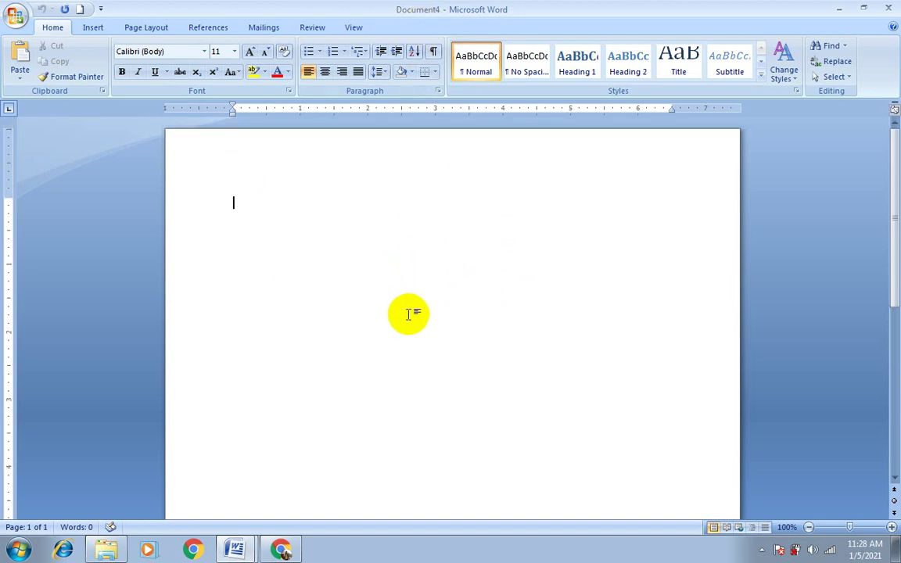
{"action": "type", "text": "We"}
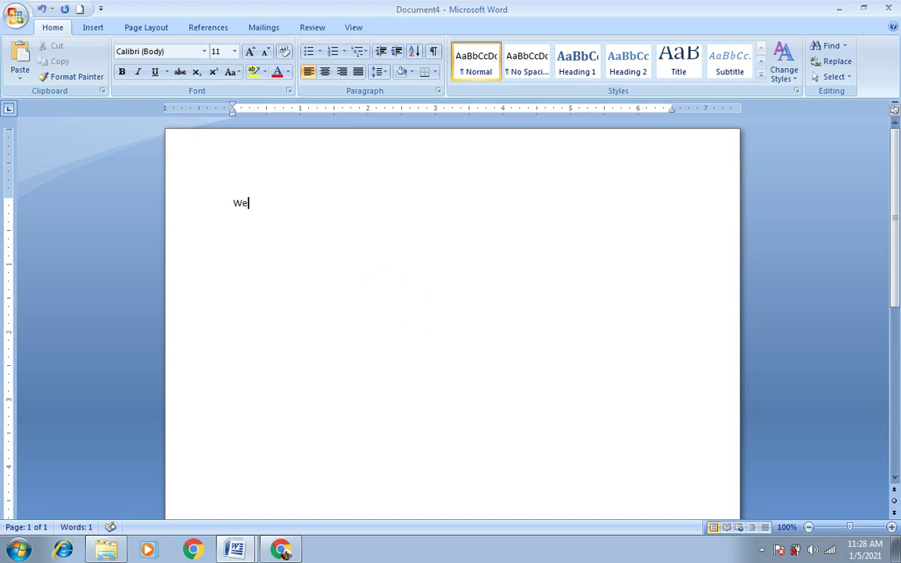
{"action": "type", "text": "lcome"}
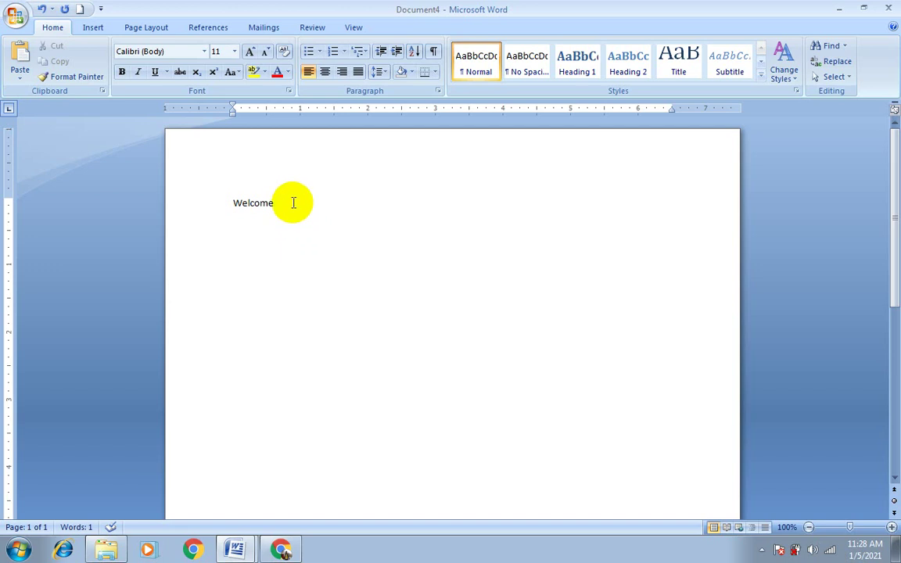
{"action": "left_click_drag", "start_coordinate": [291, 202], "coordinate": [220, 200]}
{"action": "scroll", "coordinate": [342, 227], "scroll_direction": "down", "scroll_amount": 2}
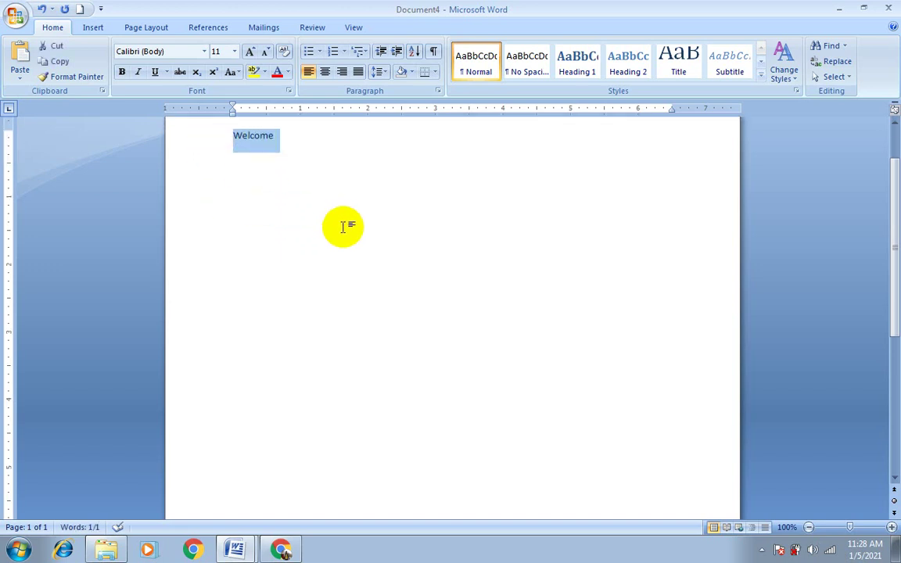
{"action": "scroll", "coordinate": [342, 231], "scroll_direction": "down", "scroll_amount": 2}
{"action": "scroll", "coordinate": [351, 258], "scroll_direction": "up", "scroll_amount": 2}
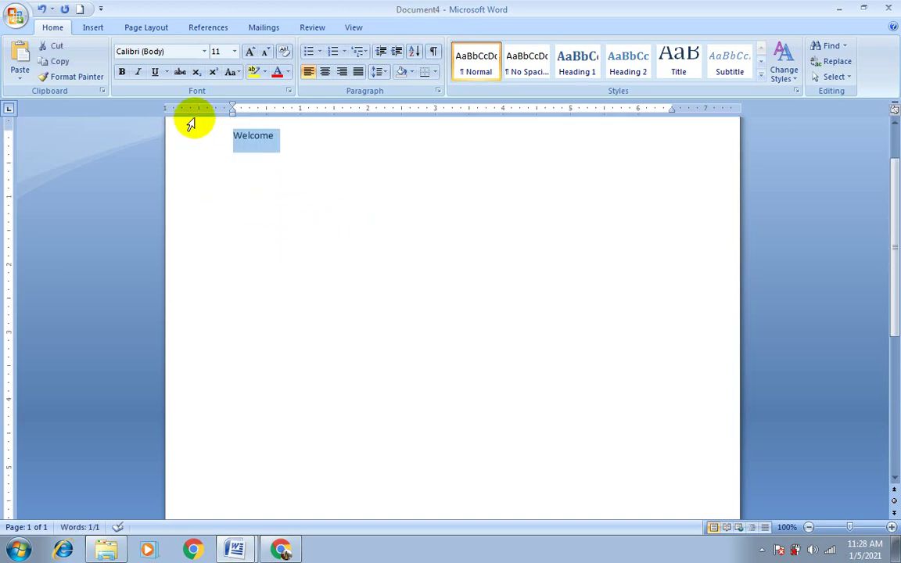
- Narrow the left margin and deepen the top margin using the rulers
{"action": "left_click_drag", "start_coordinate": [233, 109], "coordinate": [232, 110]}
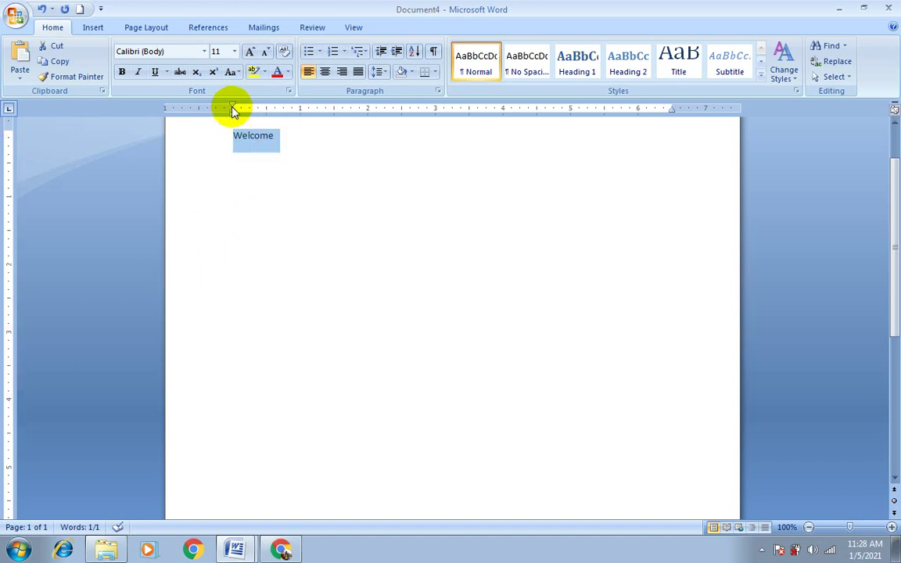
{"action": "left_click_drag", "start_coordinate": [233, 110], "coordinate": [183, 108]}
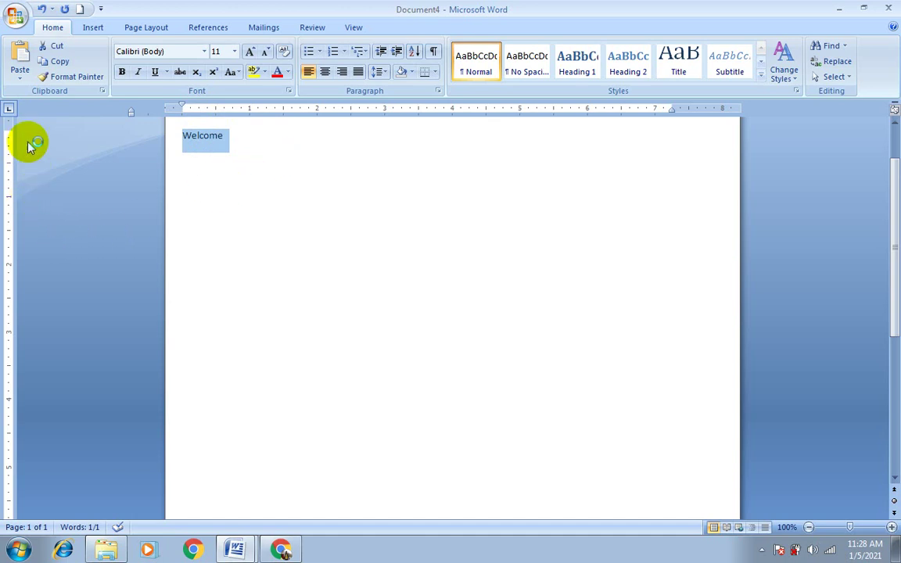
{"action": "left_click_drag", "start_coordinate": [7, 119], "coordinate": [3, 233]}
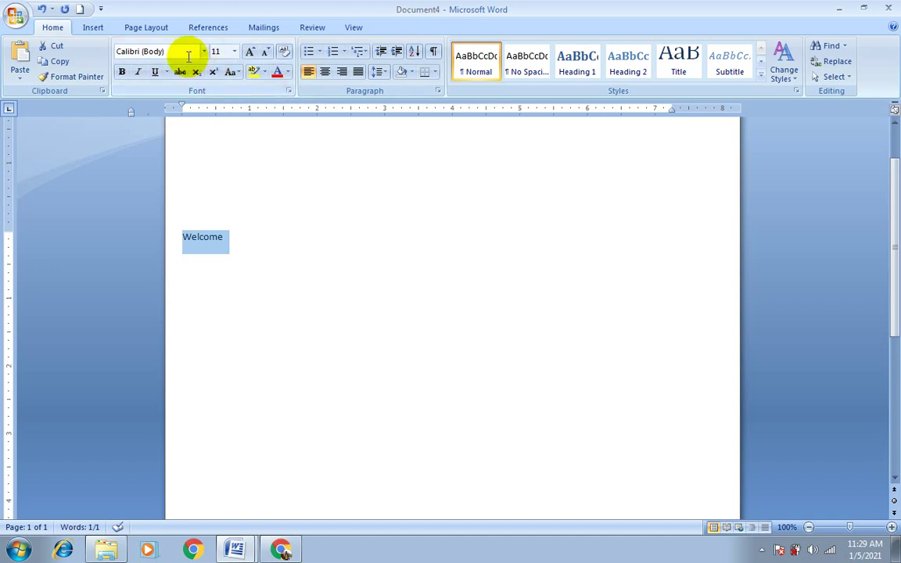
{"action": "scroll", "coordinate": [388, 200], "scroll_direction": "down", "scroll_amount": 2}
{"action": "scroll", "coordinate": [390, 211], "scroll_direction": "down", "scroll_amount": 2}
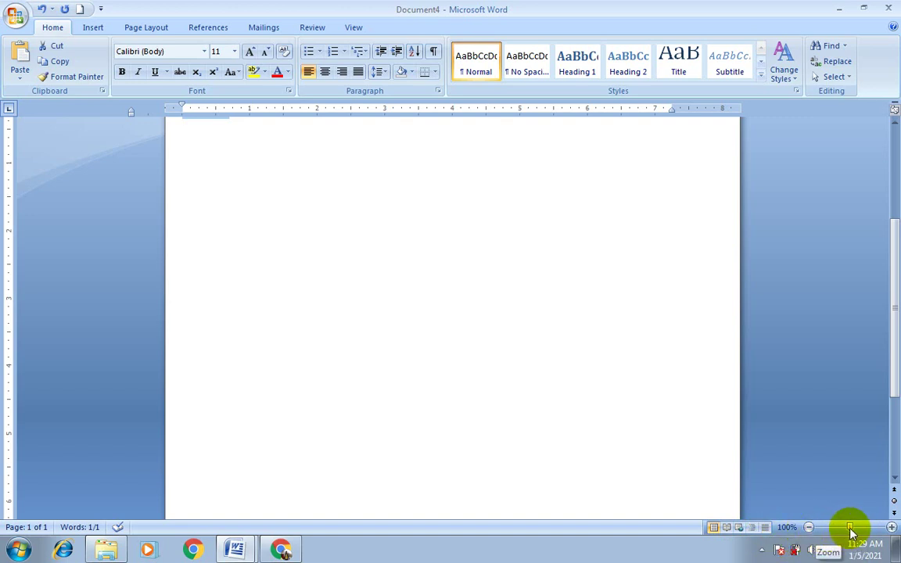
- Zoom the page out, then to about 500% so Welcome fills the view; open Bandicam
{"action": "mouse_move", "coordinate": [850, 528]}
{"action": "left_mouse_down"}
{"action": "mouse_move", "coordinate": [814, 528]}
{"action": "mouse_move", "coordinate": [889, 528]}
{"action": "left_mouse_up"}
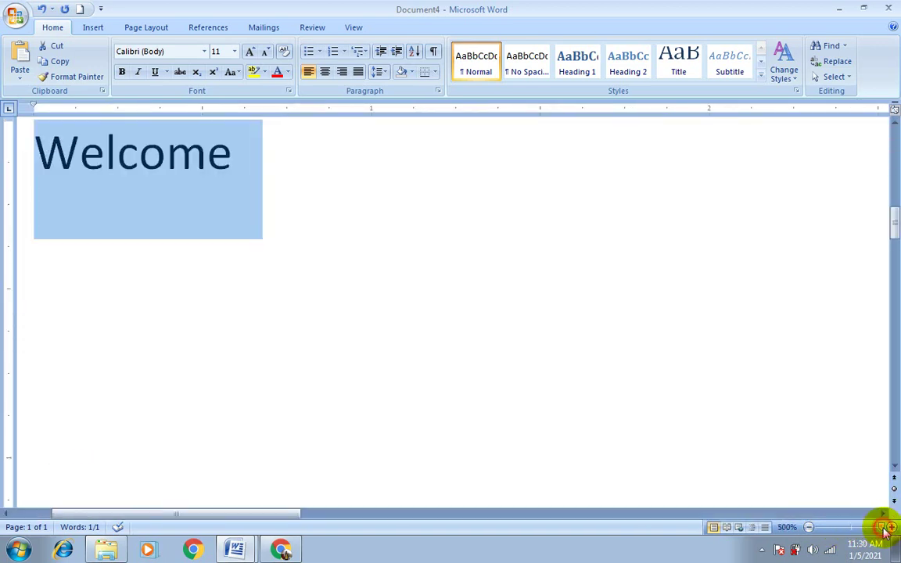
{"action": "left_click_drag", "start_coordinate": [890, 528], "coordinate": [818, 530]}
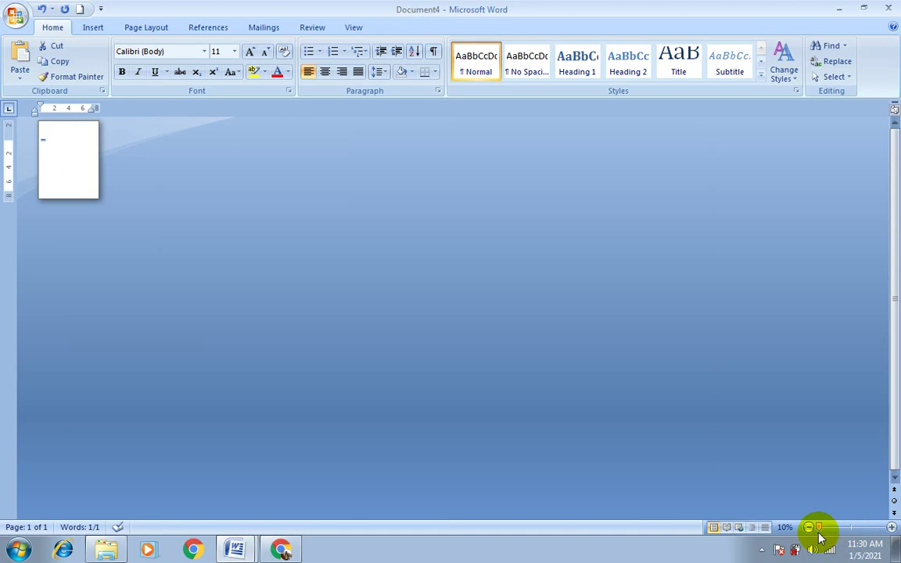
{"action": "mouse_move", "coordinate": [817, 530]}
{"action": "left_mouse_down"}
{"action": "mouse_move", "coordinate": [880, 529]}
{"action": "mouse_move", "coordinate": [889, 538]}
{"action": "left_mouse_up"}
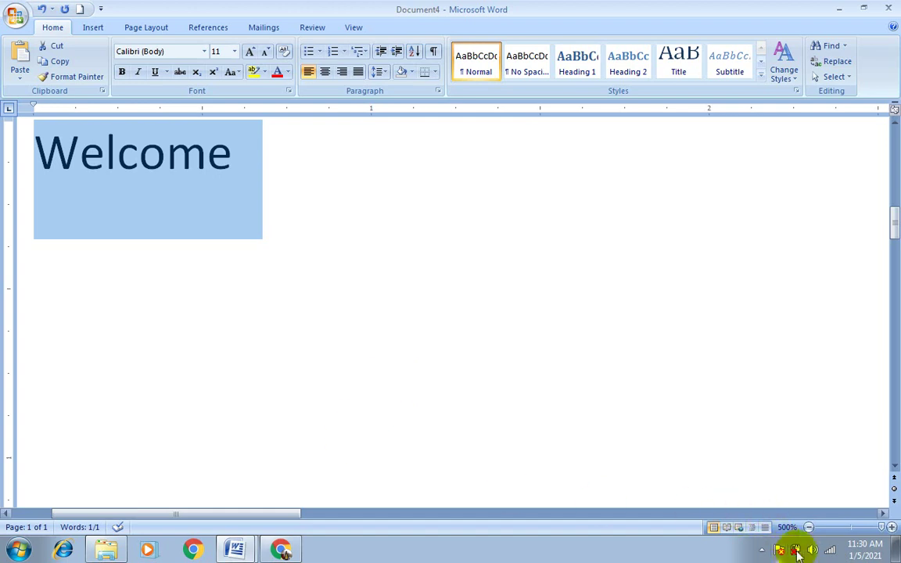
{"action": "left_click", "coordinate": [762, 550]}
{"action": "left_click", "coordinate": [759, 487]}
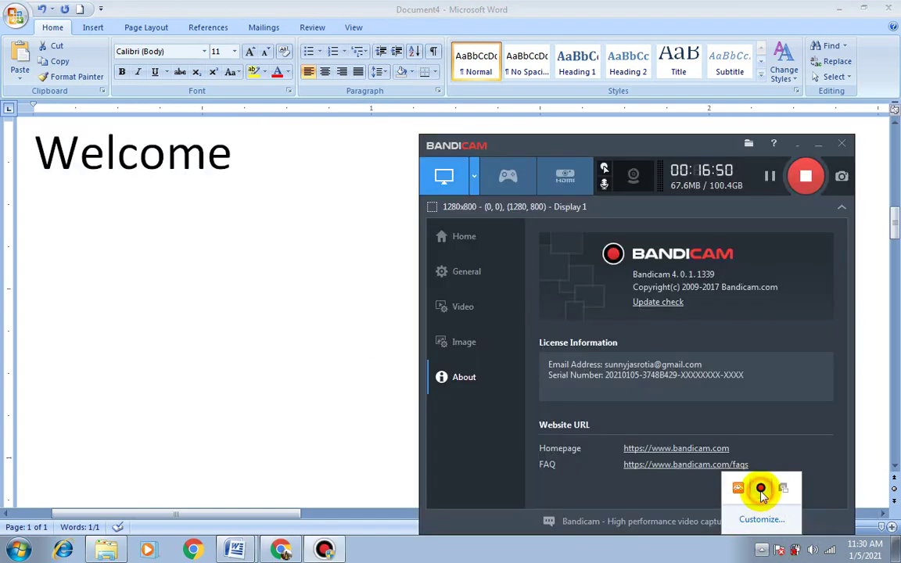